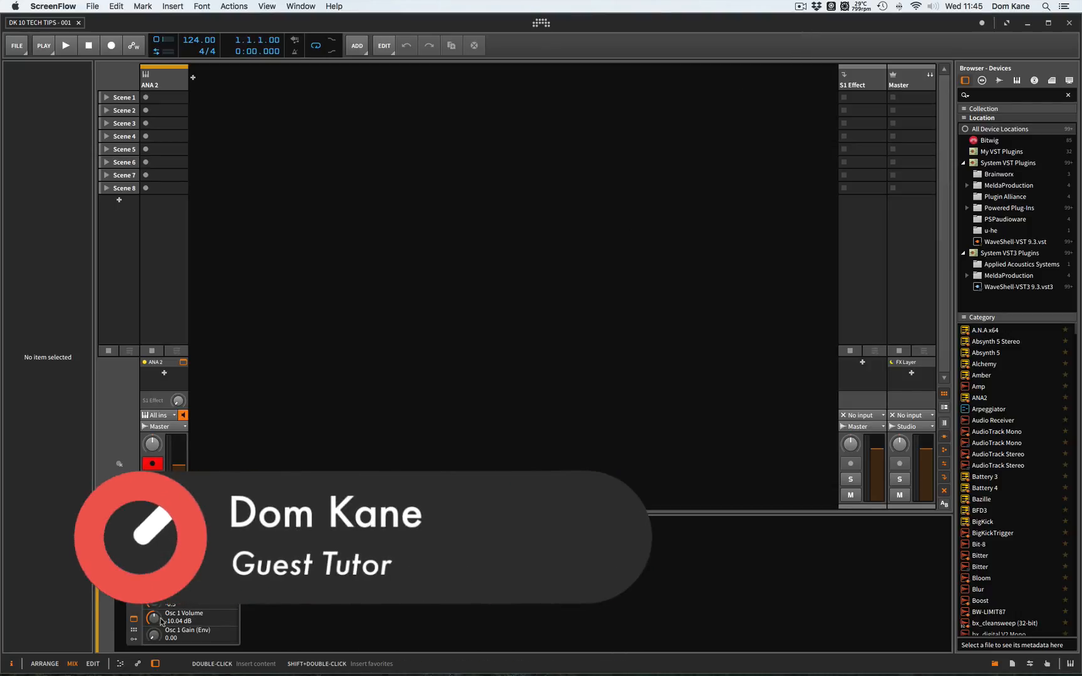
- Create an empty clip in Scene 1 of the ANA 2 track and show it in the full-size note editor
click(134, 619)
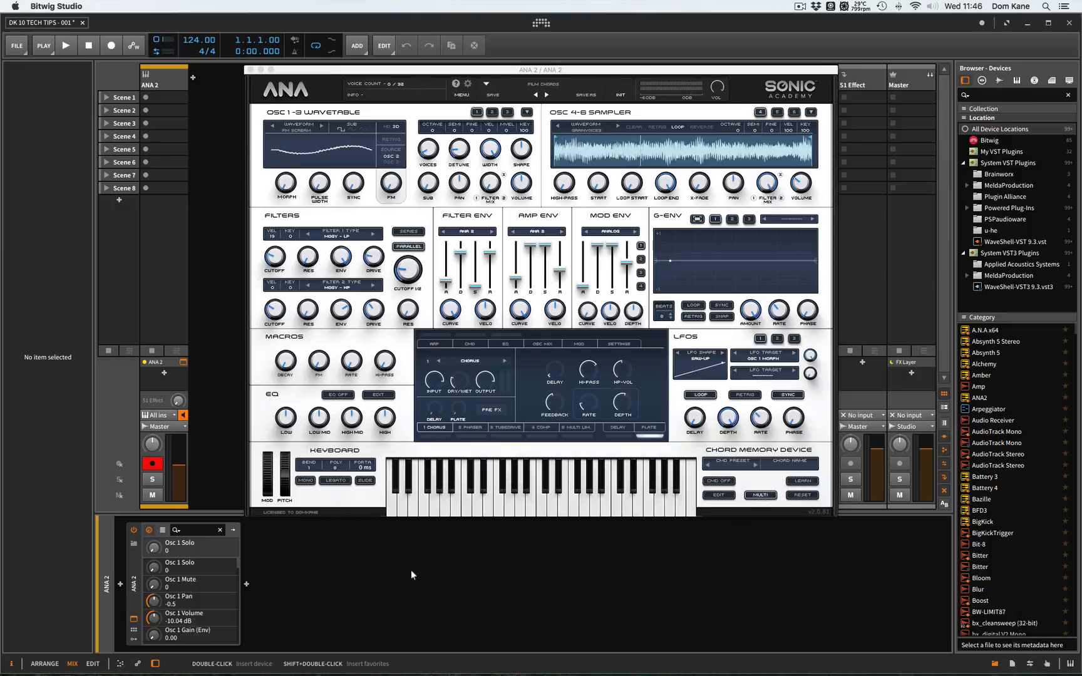
click(164, 97)
double_click(163, 97)
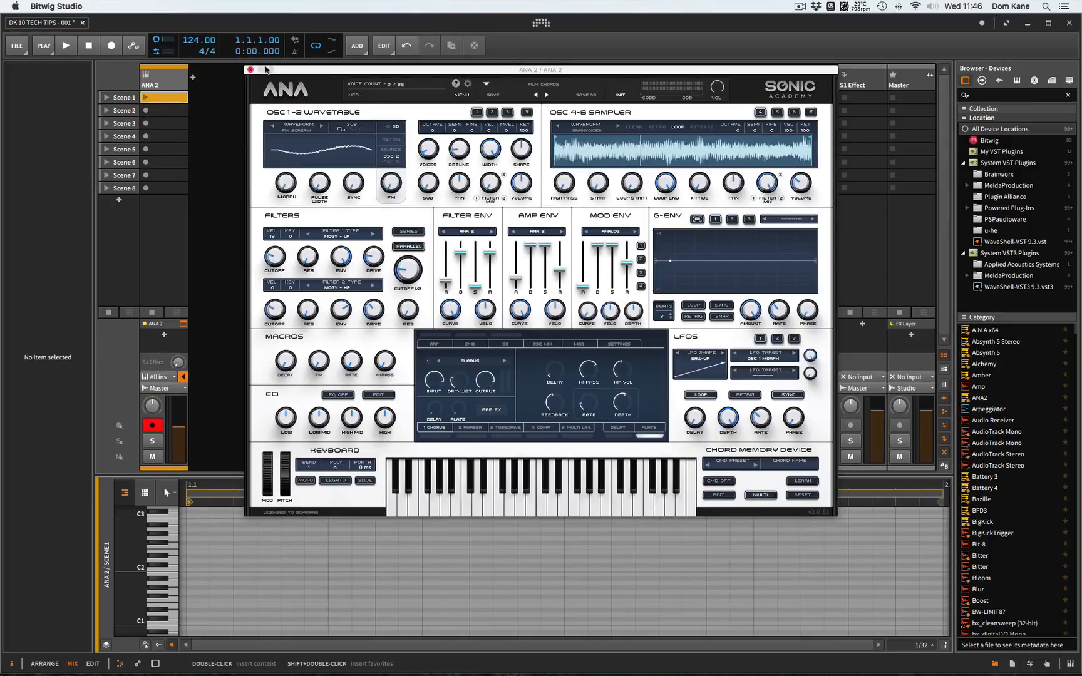
click(249, 69)
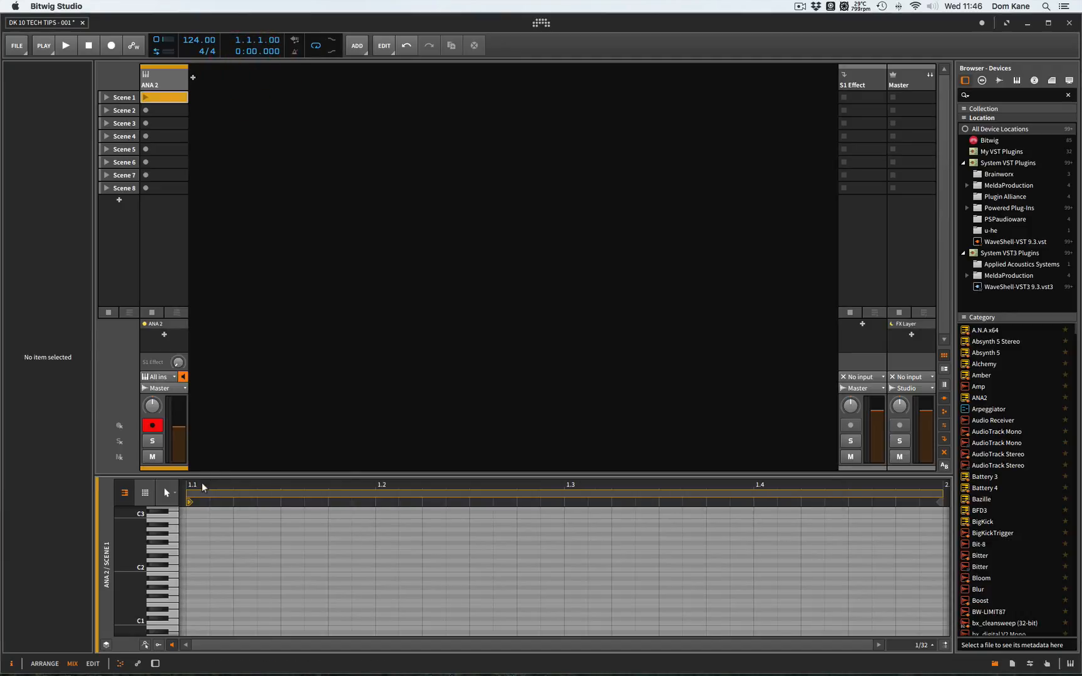
key(alt+3)
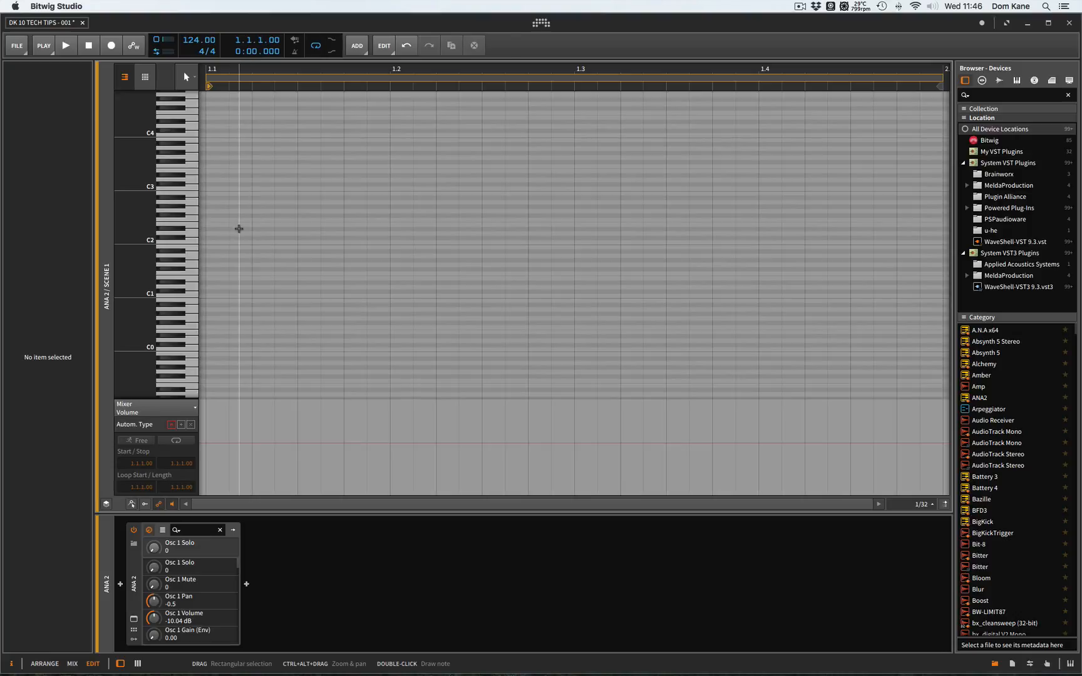
- Try the drum editor view on a short D#2 test note, return to the piano roll and remove the note
double_click(239, 229)
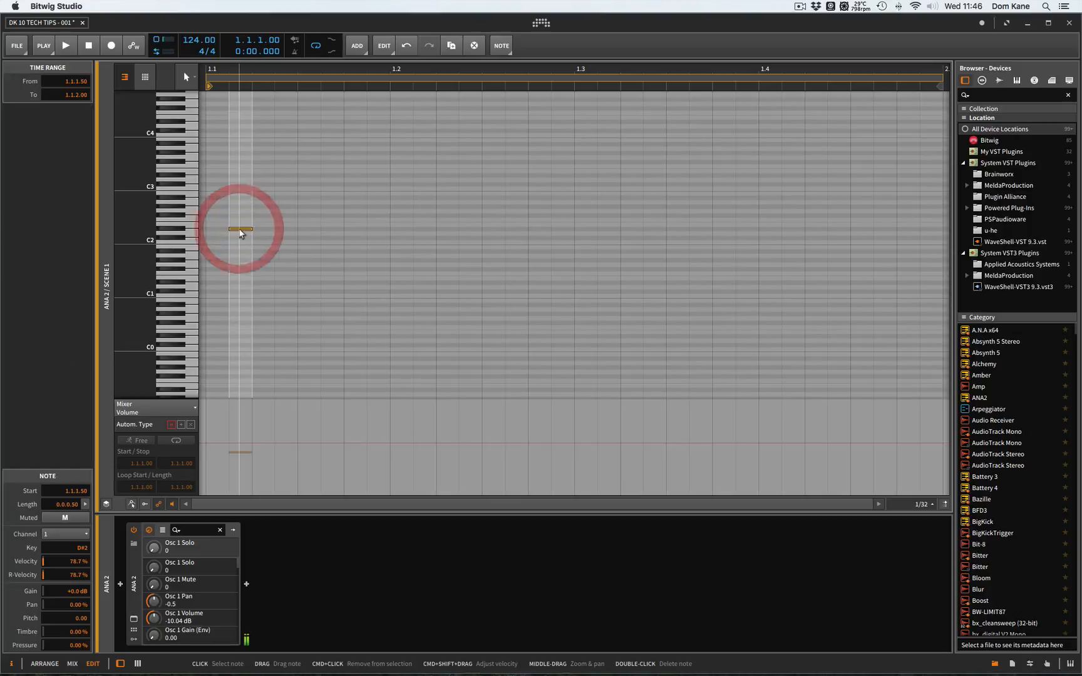
click(145, 82)
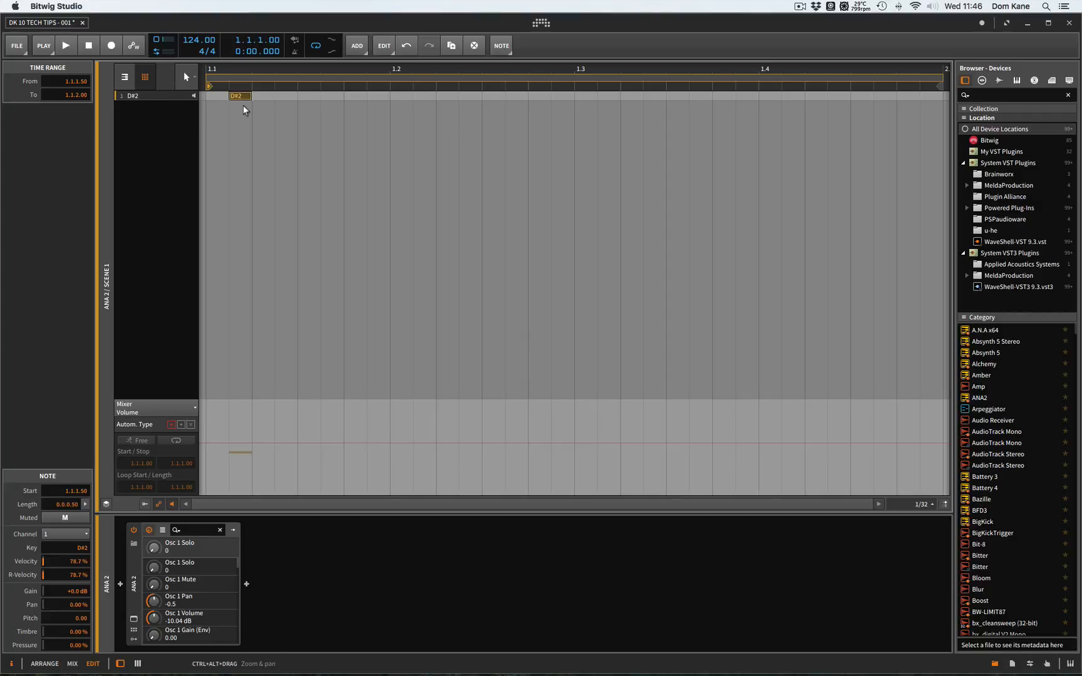
click(128, 77)
click(231, 225)
click(207, 205)
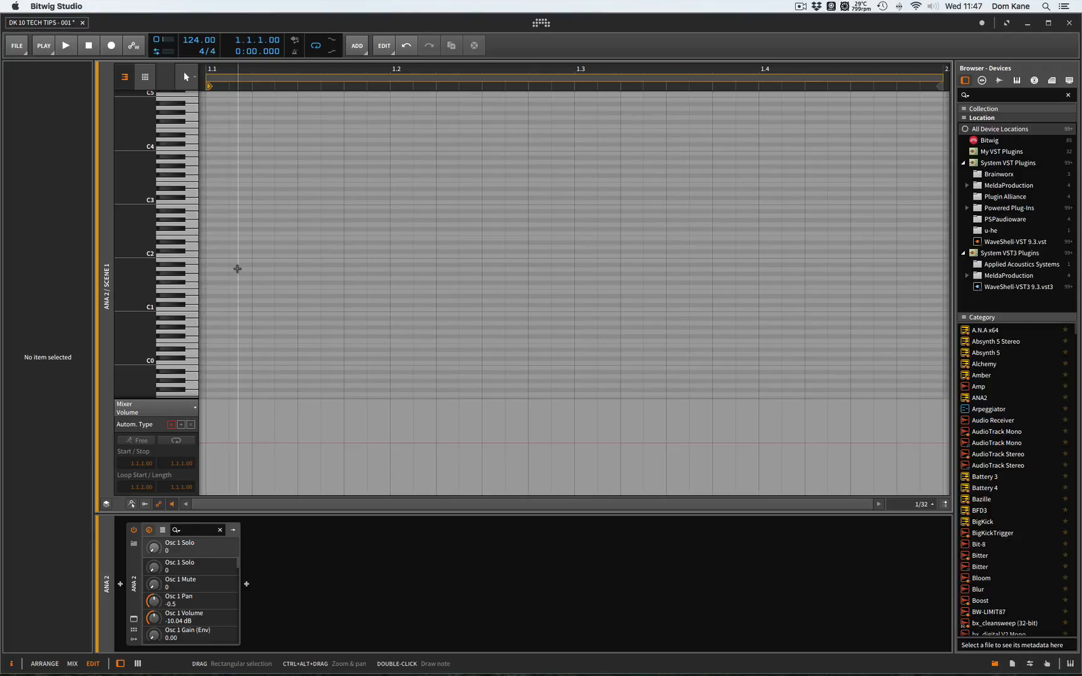
- Stack short 1/32 notes on A1, B1, C2, D2, E2, F2 and G2 just before bar 1, starting at 0.4.4.50
scroll(237, 268, down, 2)
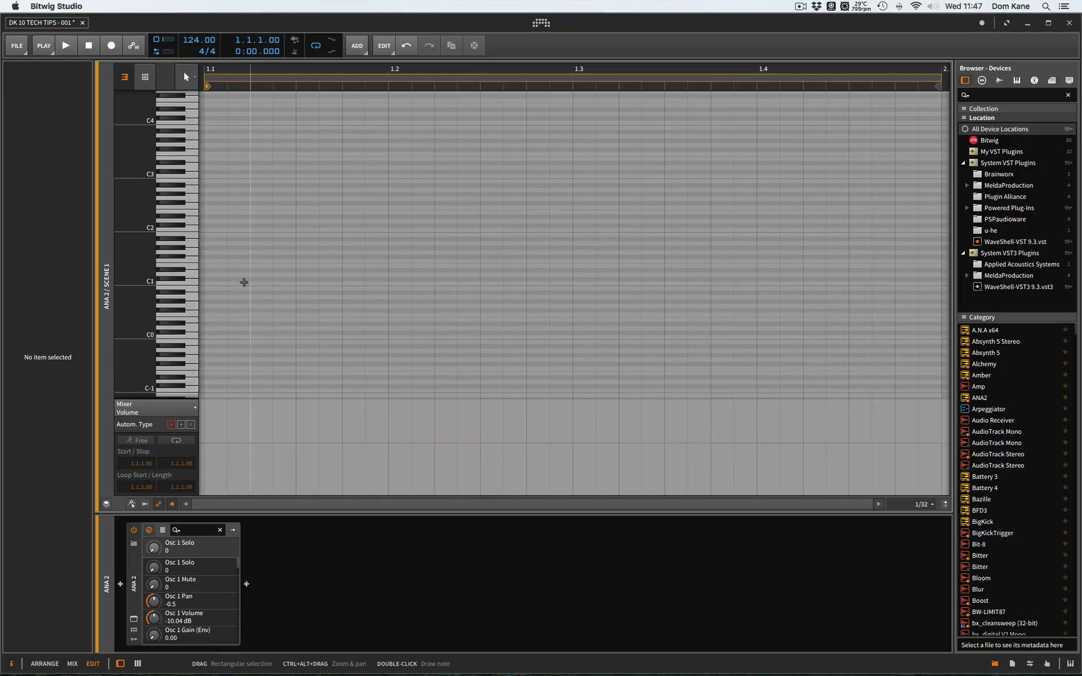
scroll(244, 281, left, 2)
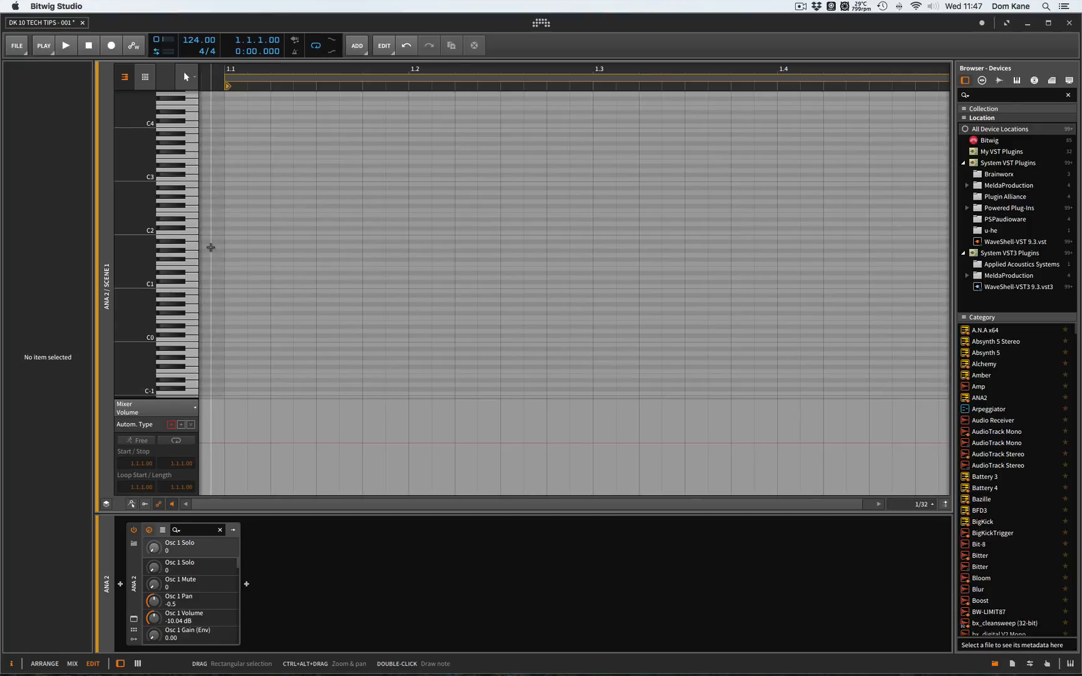
double_click(209, 247)
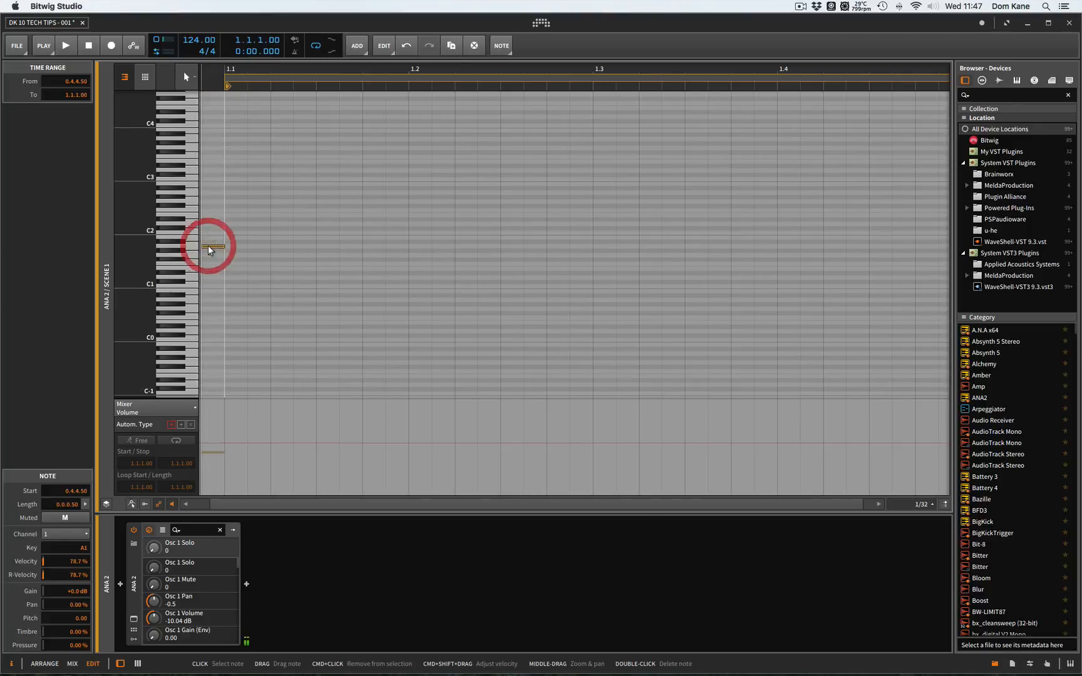
double_click(210, 237)
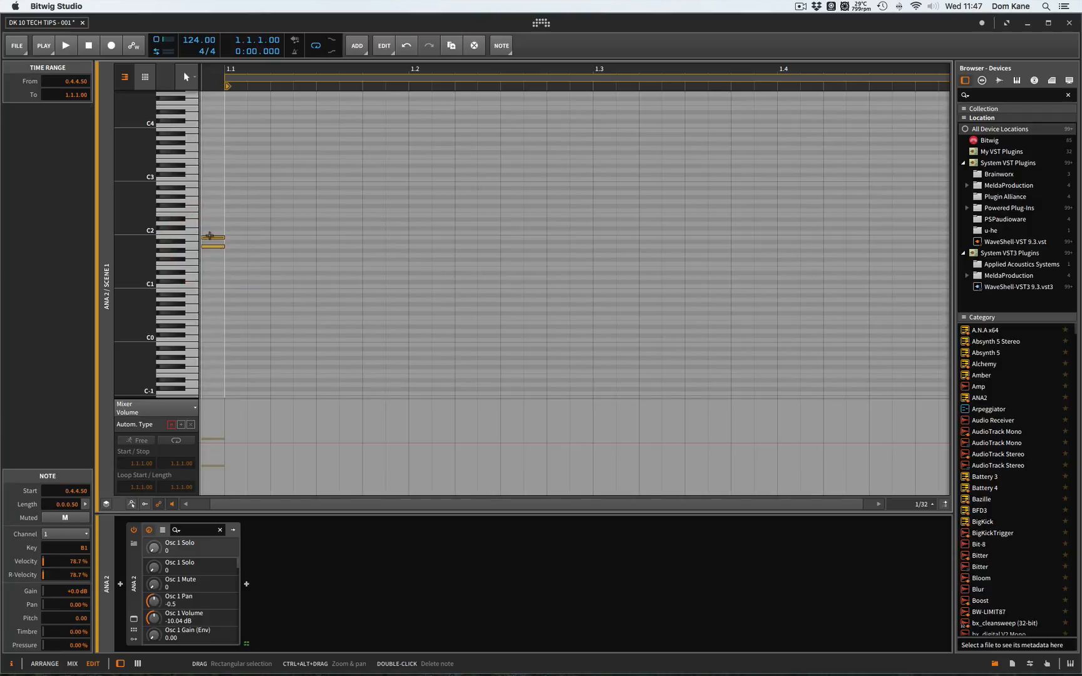
double_click(210, 232)
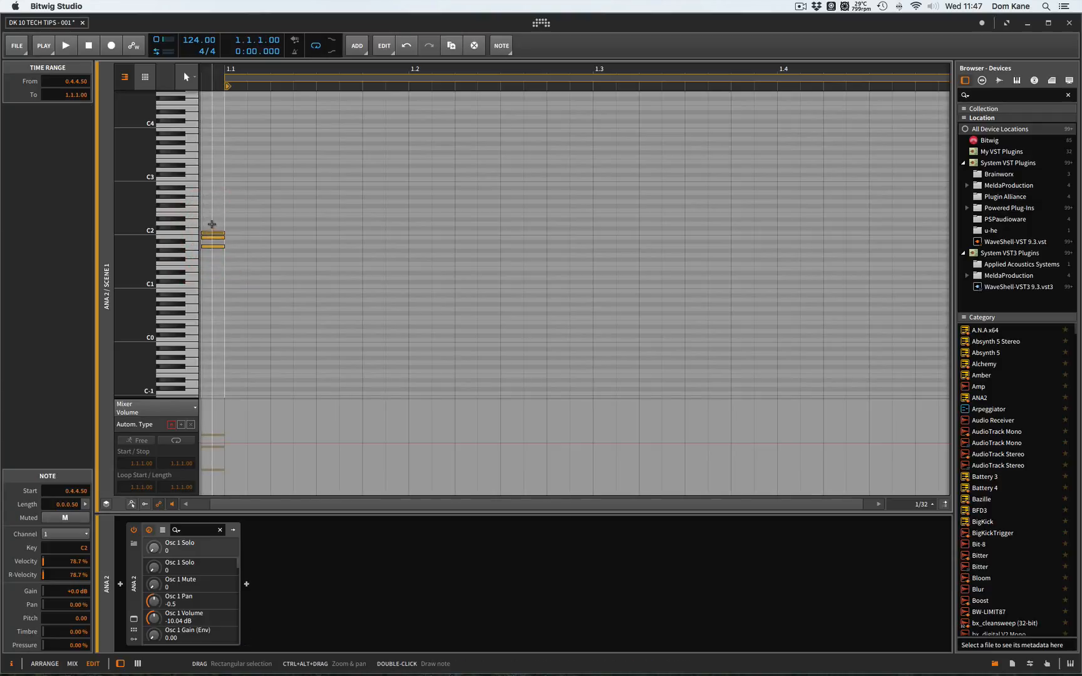
double_click(212, 223)
double_click(211, 216)
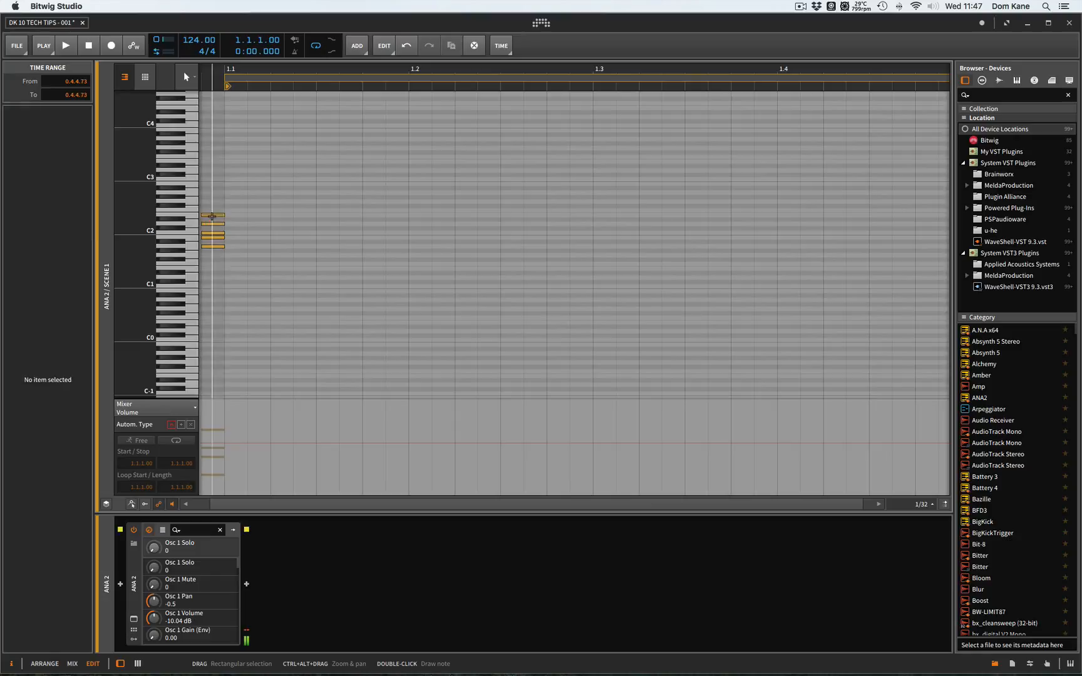
click(167, 226)
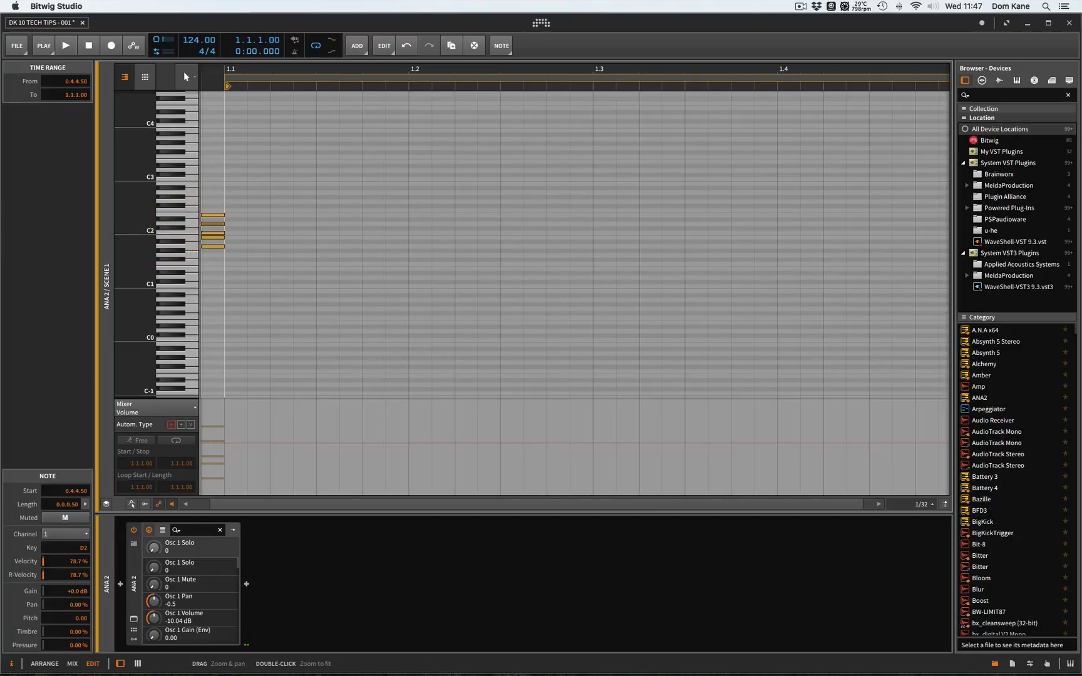
drag(167, 226, 193, 221)
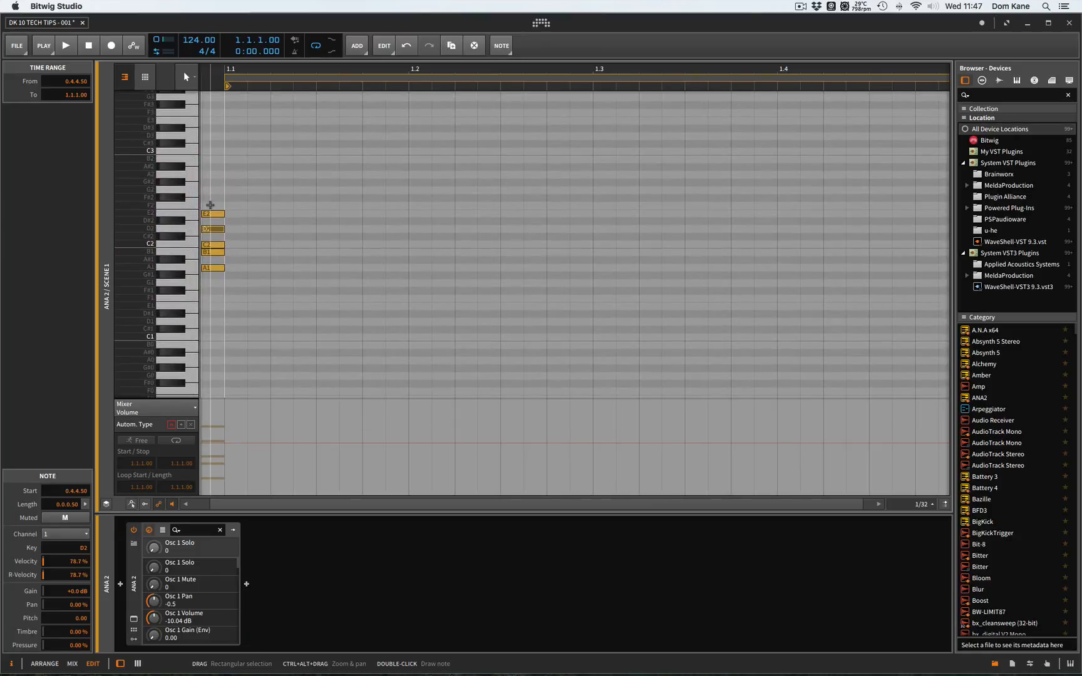
double_click(210, 205)
double_click(212, 190)
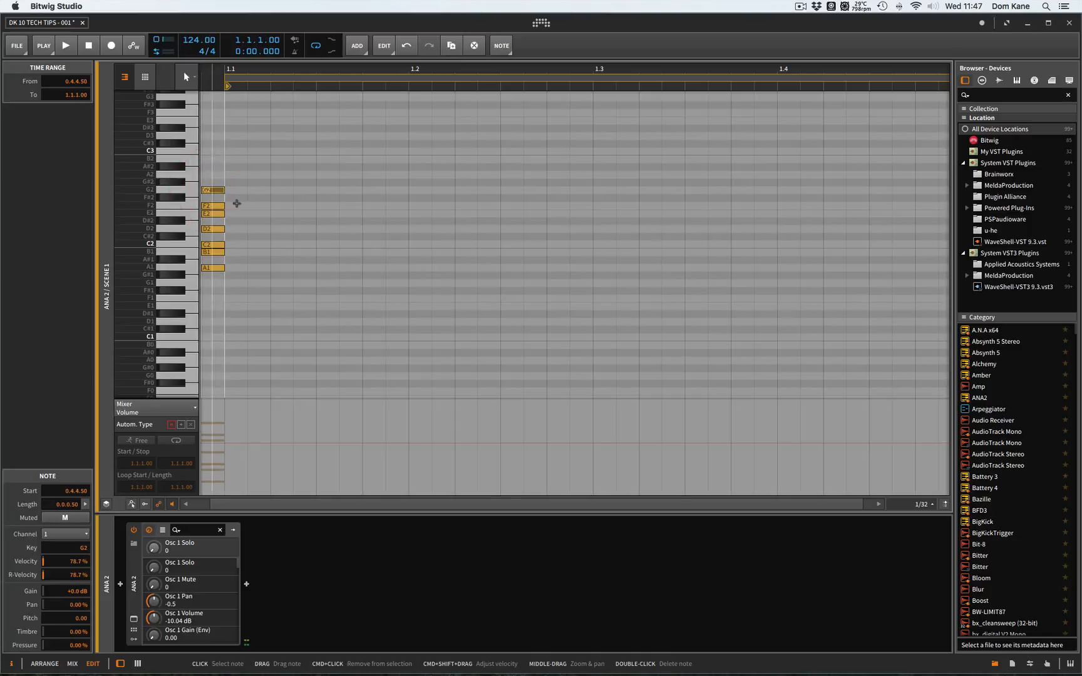
drag(208, 283, 221, 162)
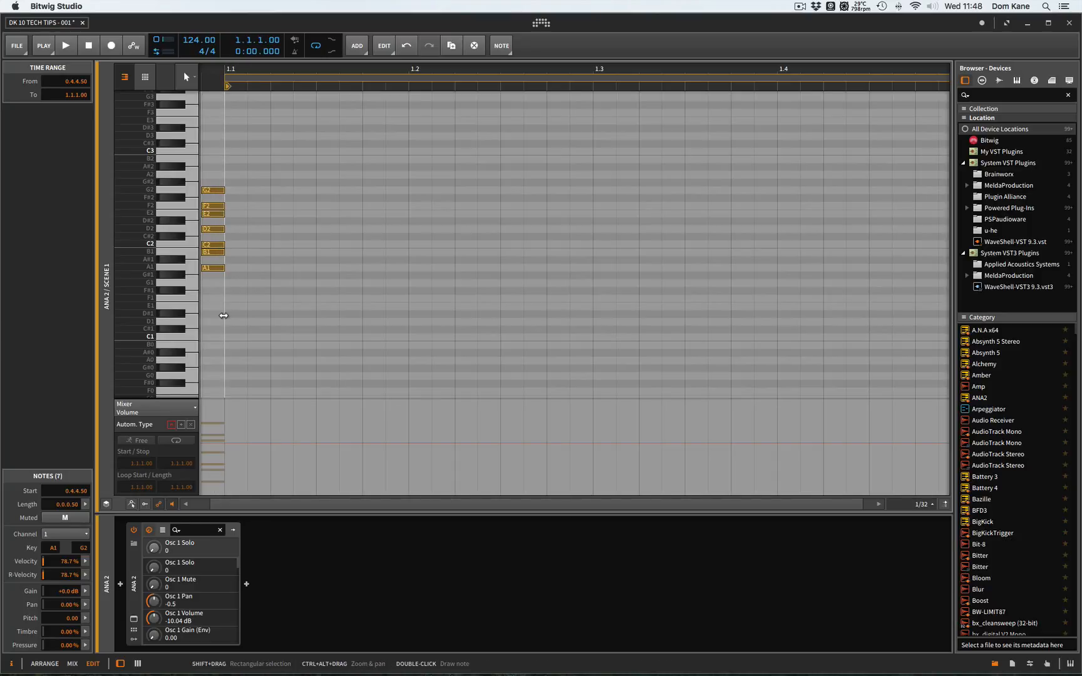
- Draw a second stack of short notes on C0, D0, E0, F0, G0, A0 and B0 just before bar 1
scroll(223, 315, down, 5)
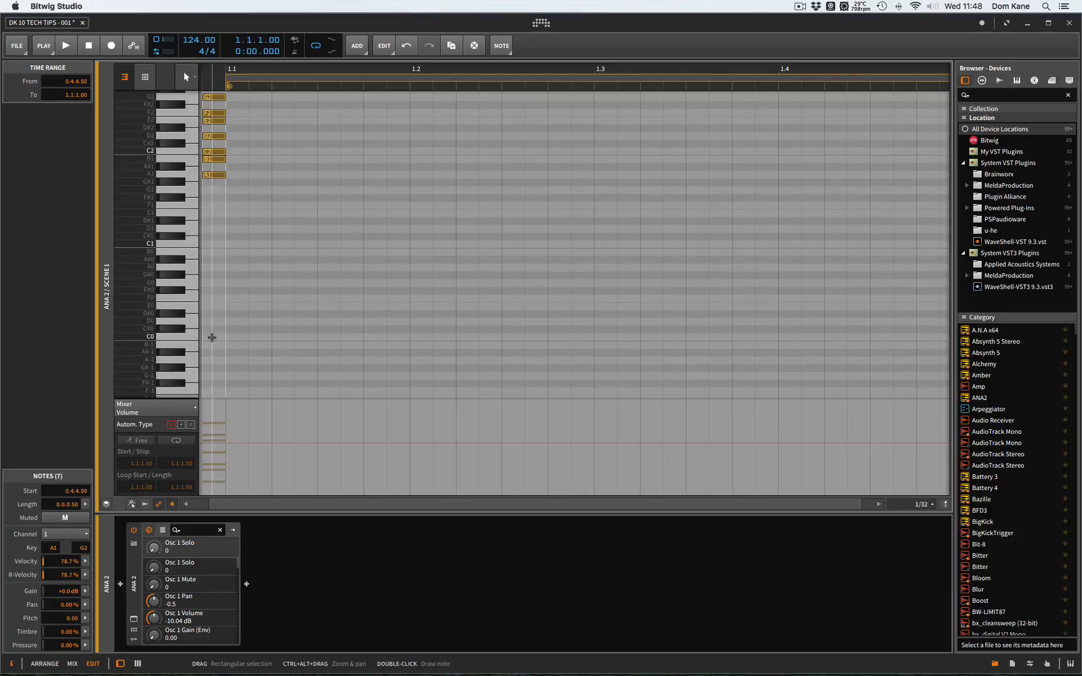
double_click(212, 338)
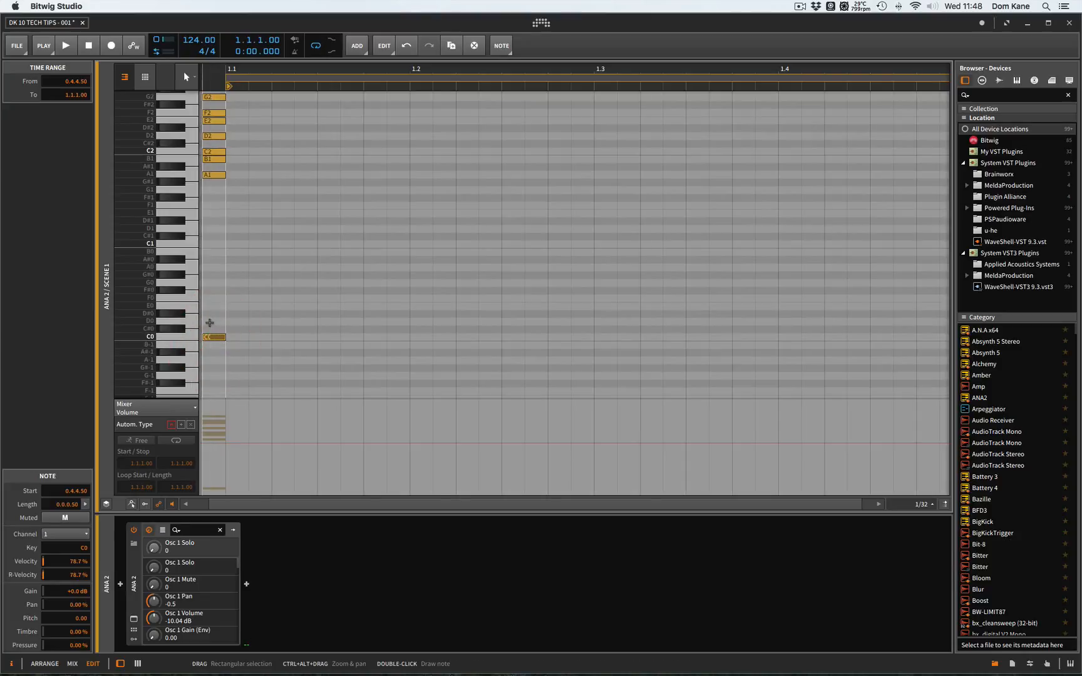
double_click(211, 322)
double_click(213, 306)
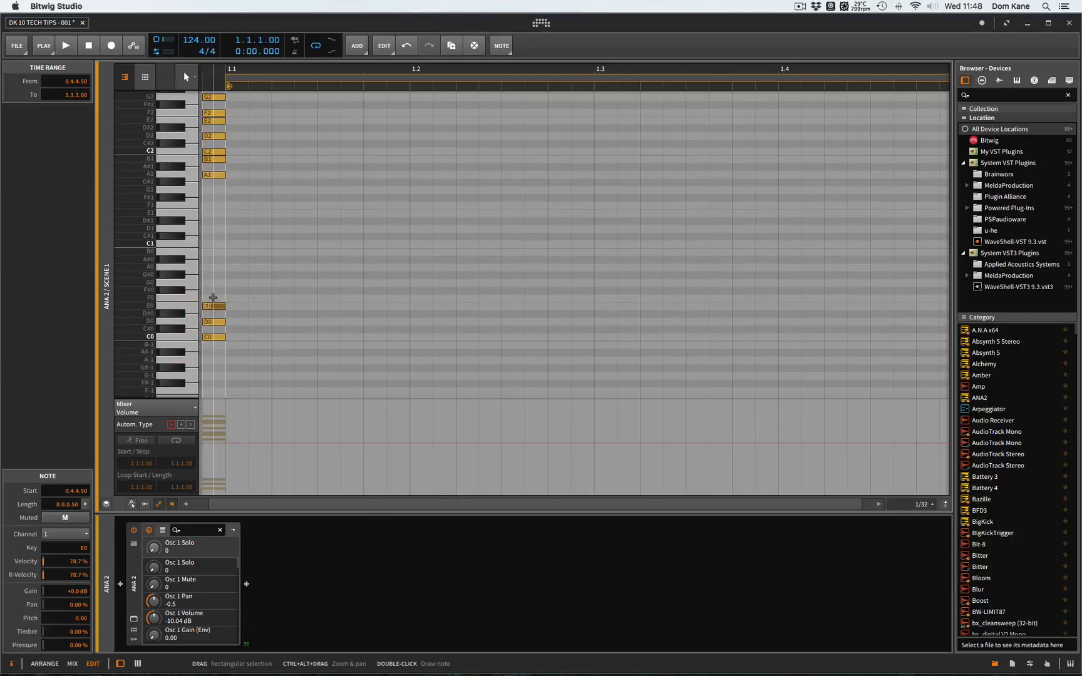
double_click(213, 298)
double_click(213, 284)
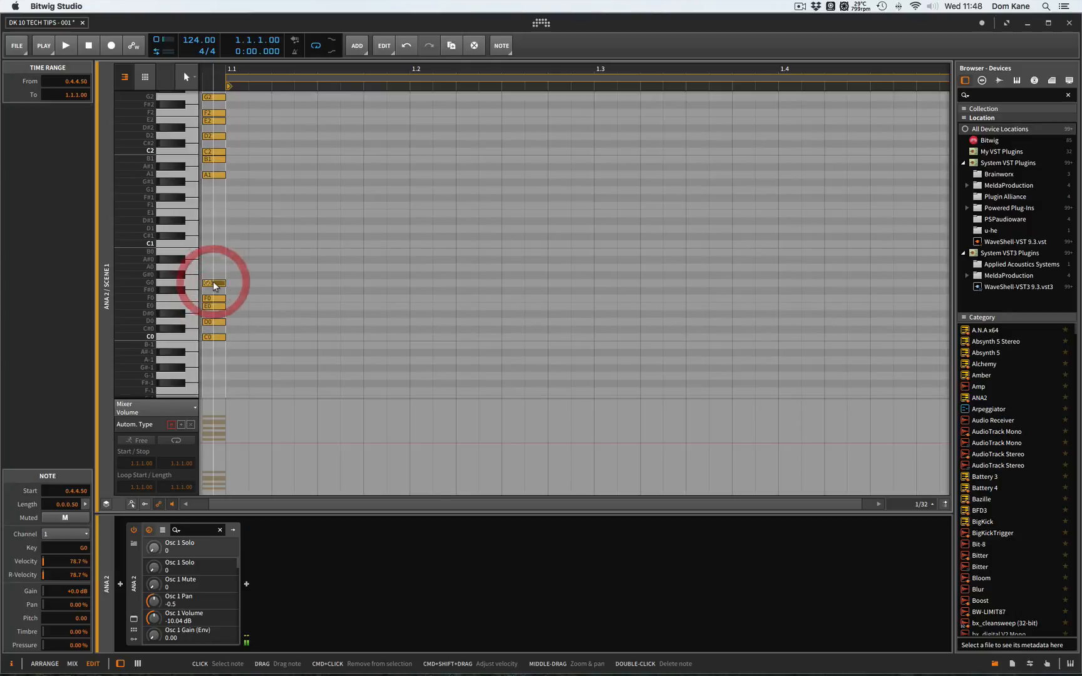
double_click(213, 268)
double_click(213, 253)
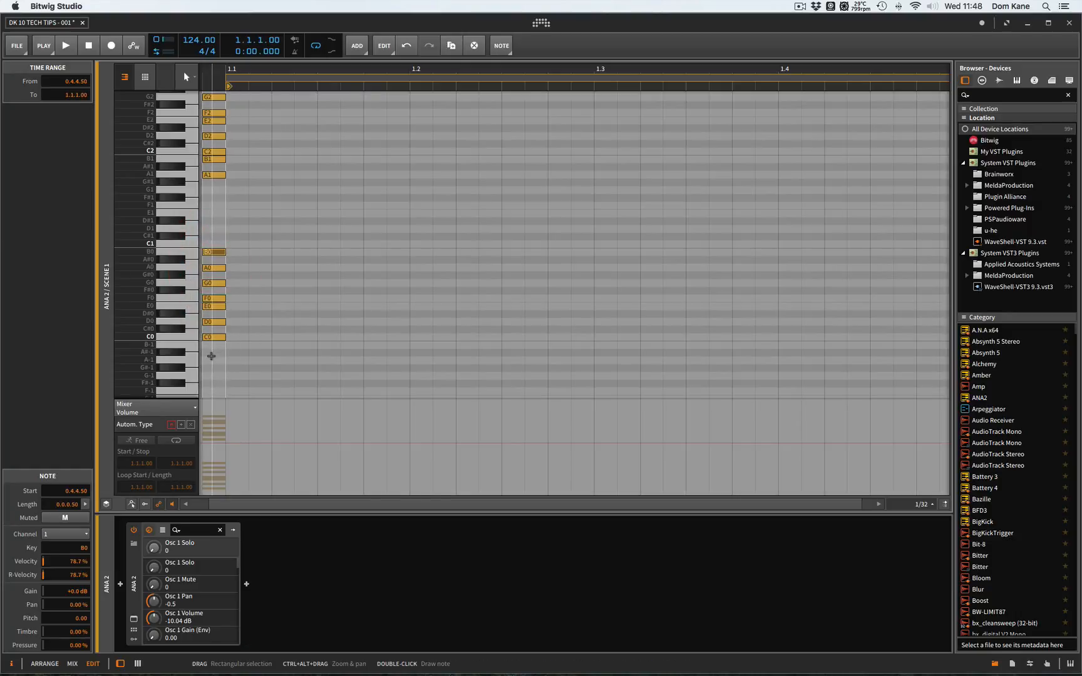
- Move the C0 to B0 stack to start at 1.1.1.50 and transpose it up to span A1 to G#2
click(211, 355)
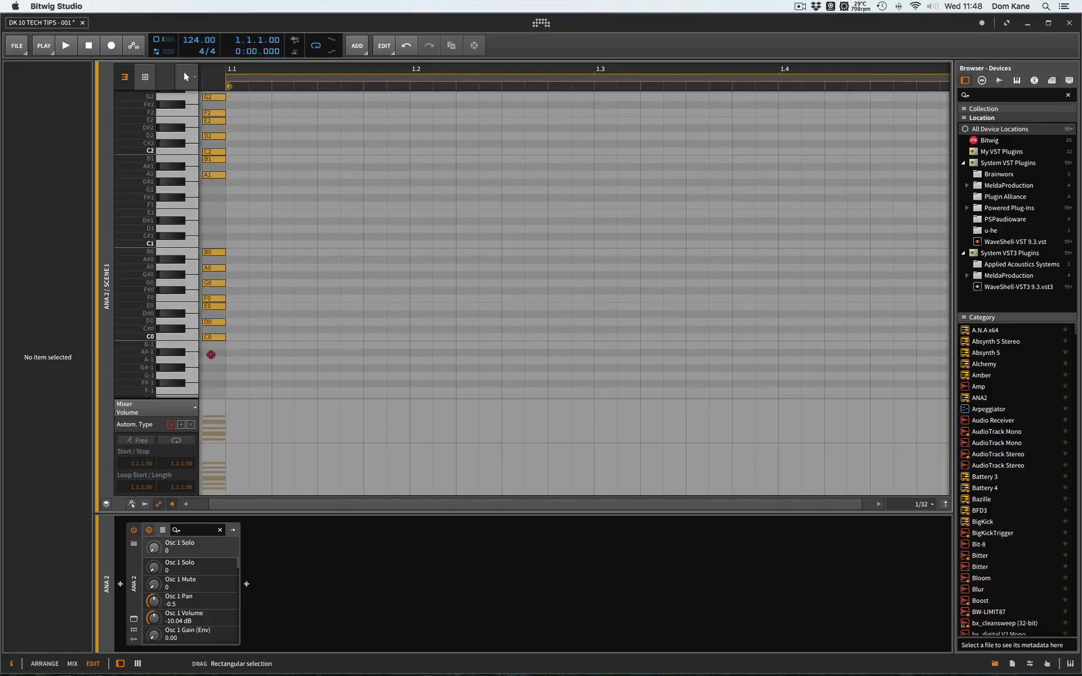
drag(211, 355, 217, 225)
scroll(222, 229, up, 1)
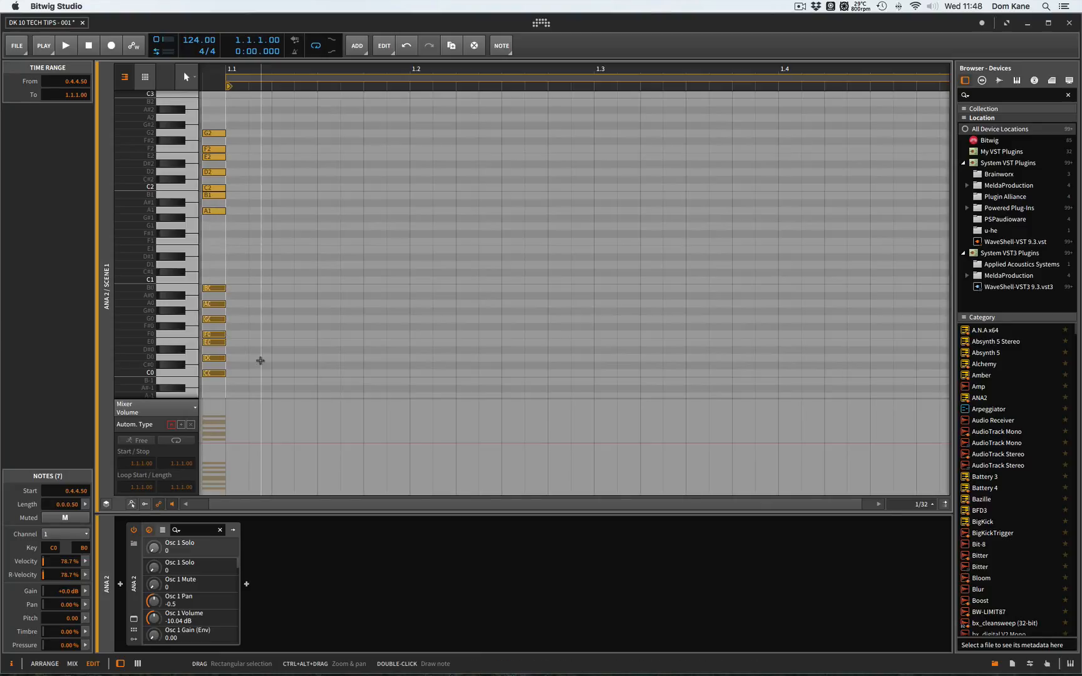
key(Right)
key(shift+Up)
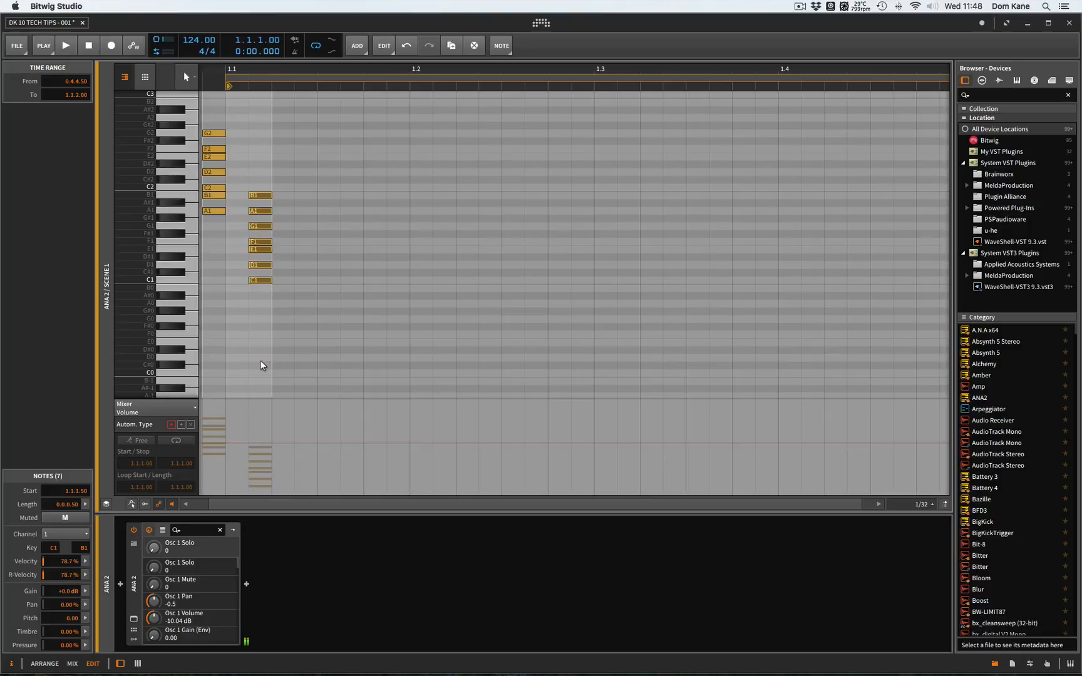
key(Up)
key(Up)
key(Up)
key(Up)
key(Up)
key(Up)
key(Up)
key(Up)
key(Up)
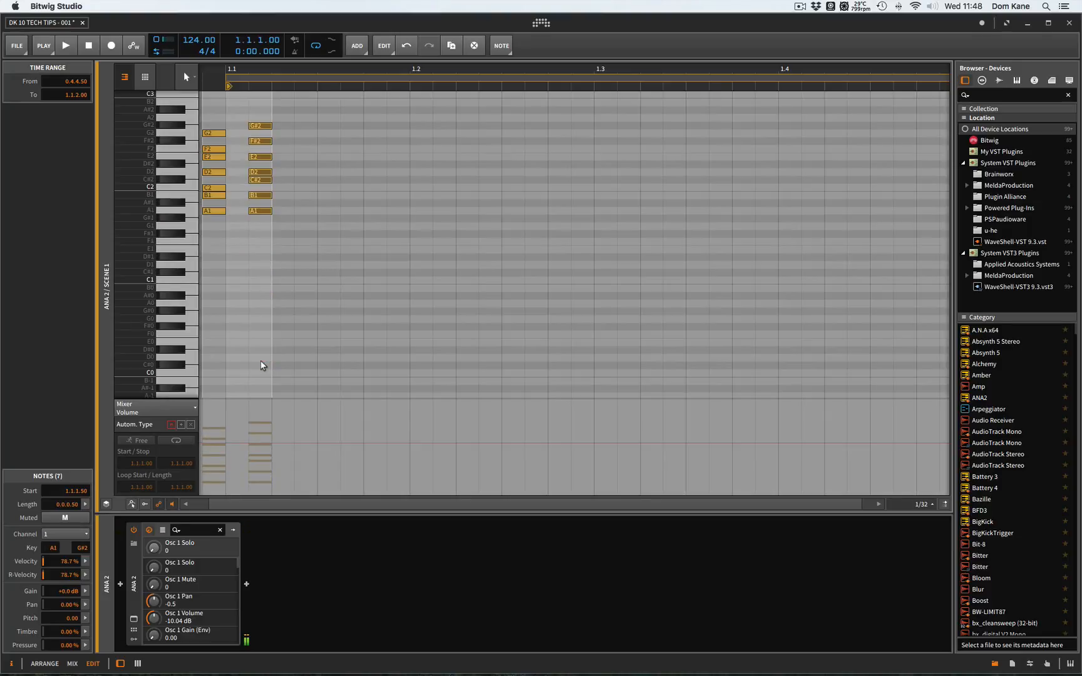
- Delete the seven-note stack at 1.1.1.50, keeping the stack before bar 1
scroll(256, 316, up, 3)
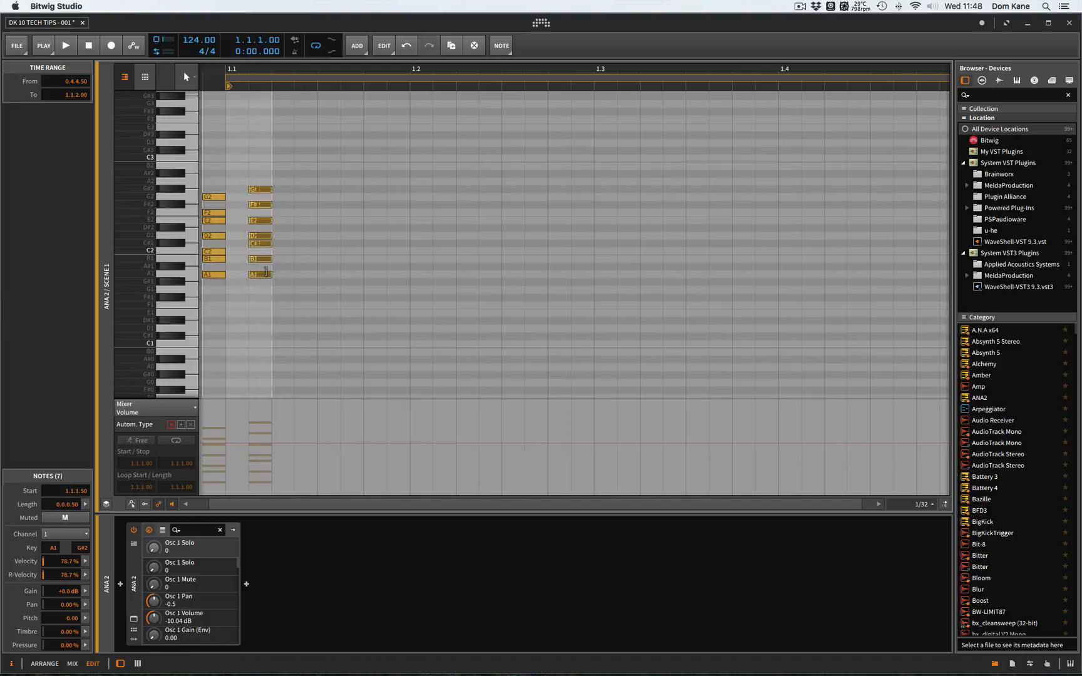
drag(256, 297, 290, 146)
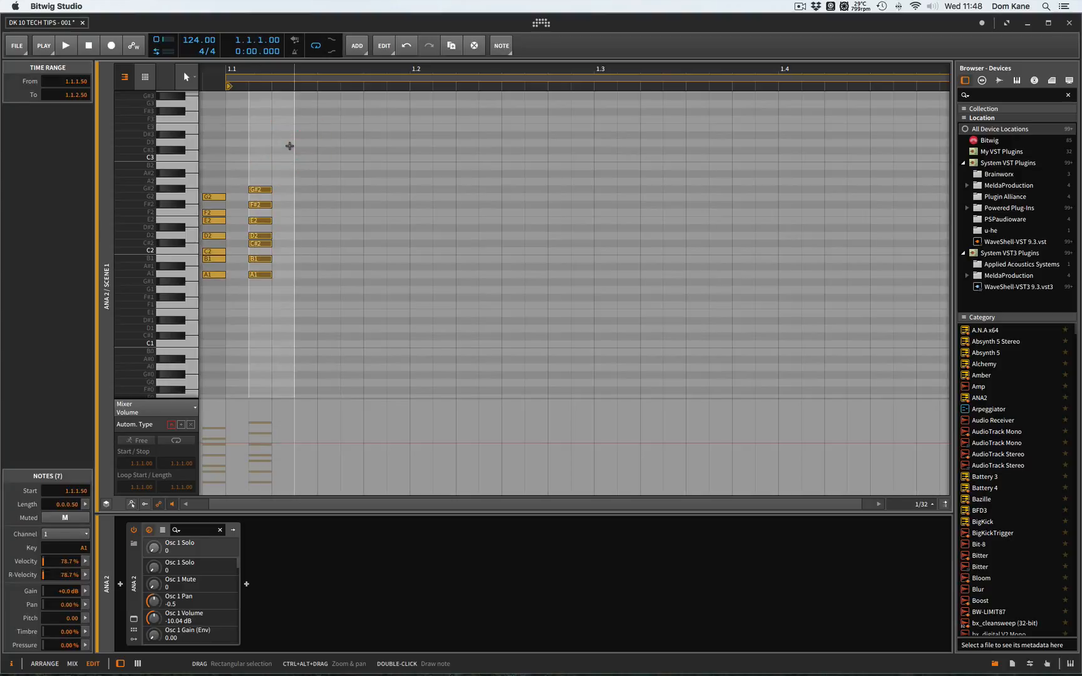
key(Delete)
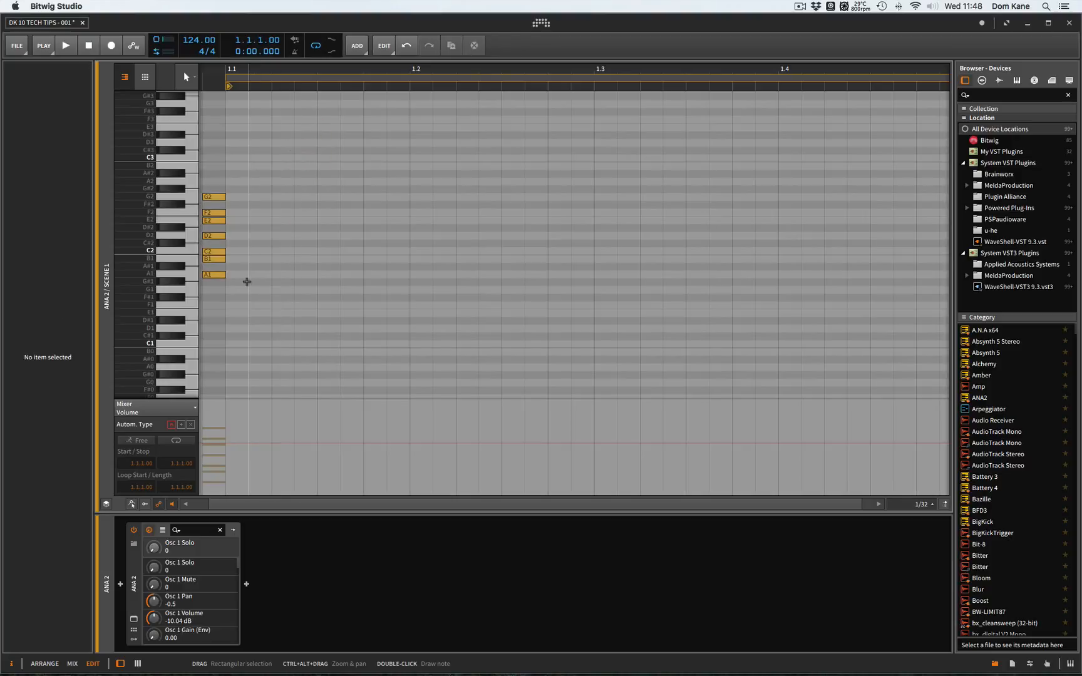
- Transpose all seven notes before bar 1 up five semitones so the stack spans D2 to C3
scroll(246, 281, left, 3)
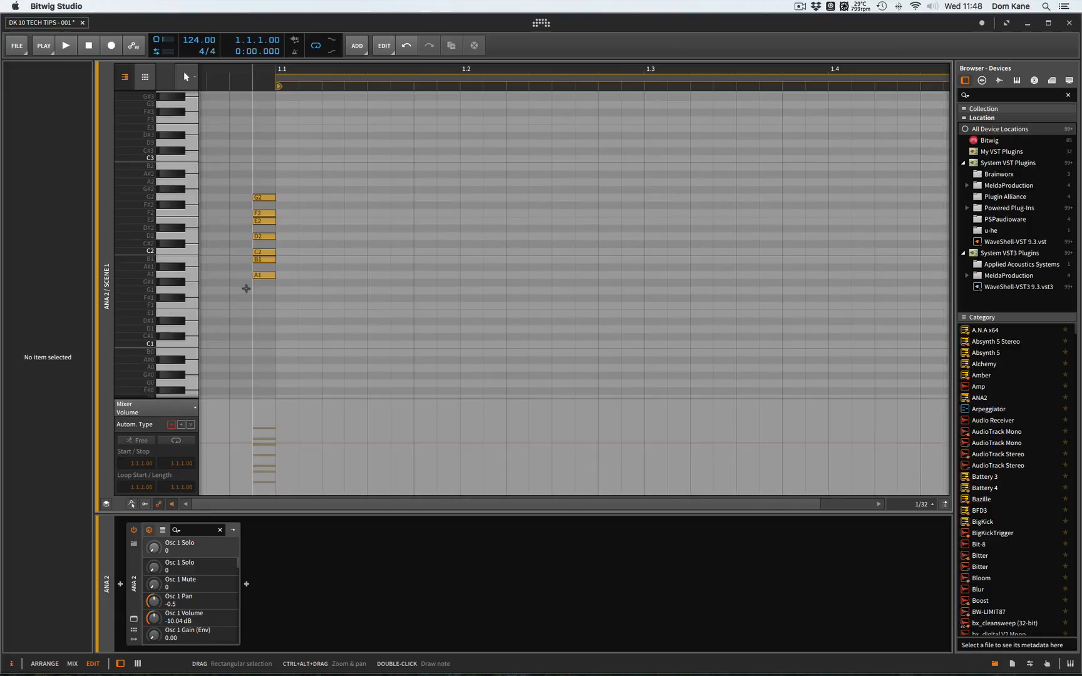
drag(246, 289, 279, 166)
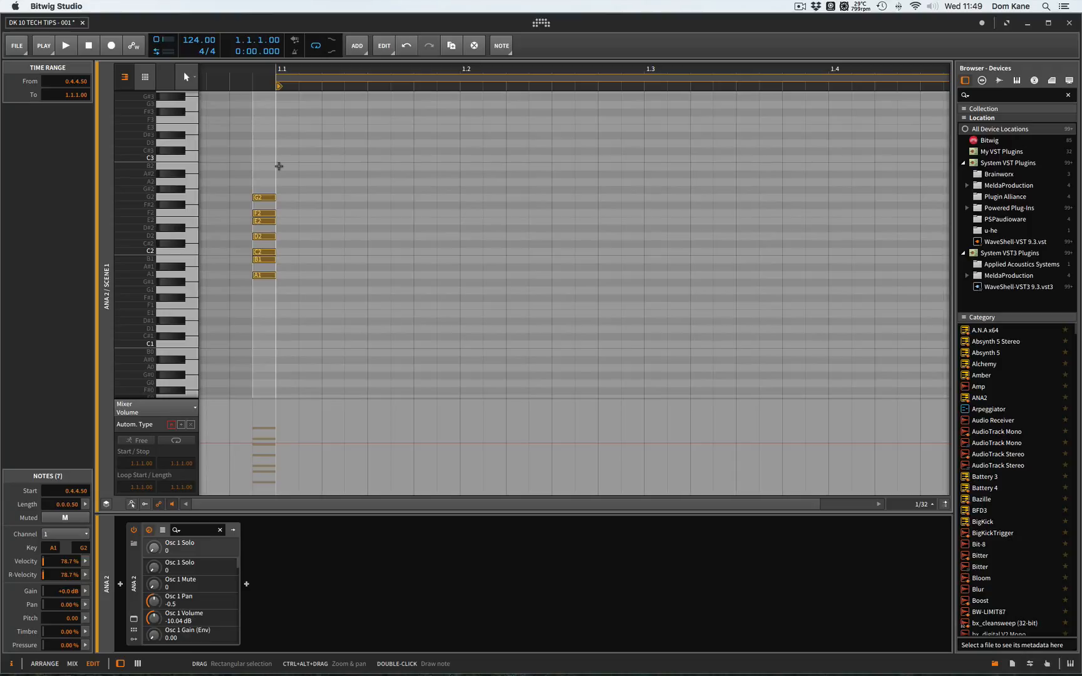
key(Up)
key(Up)
key(Up)
key(Up)
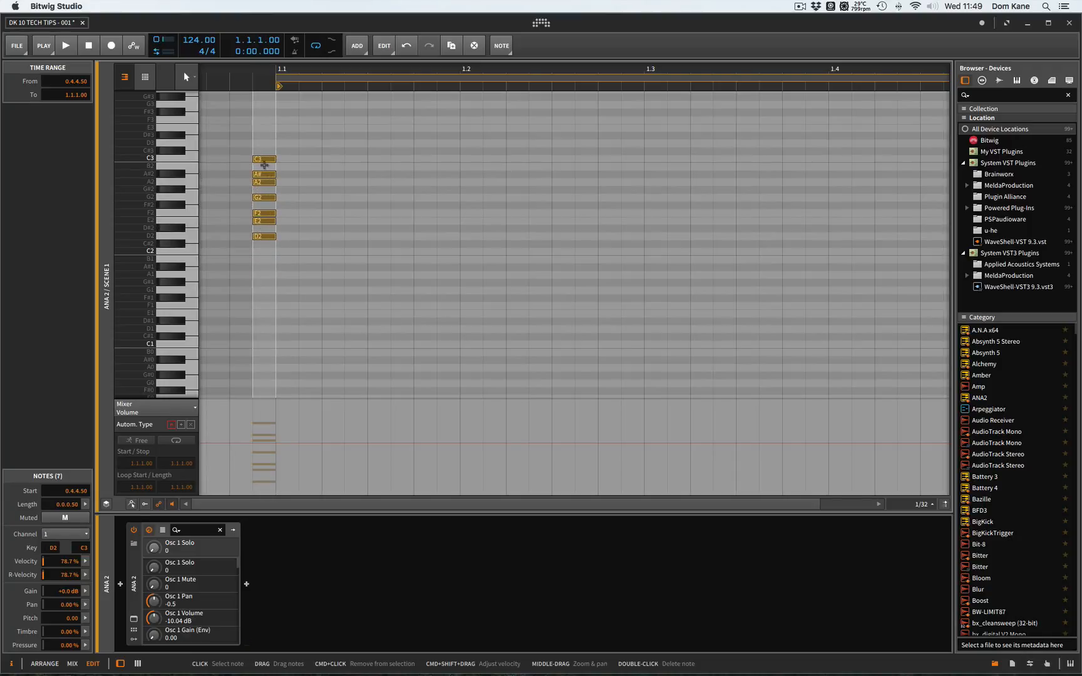
- Duplicate the seven-note stack one octave higher, on D3 to C4
drag(275, 181, 265, 130)
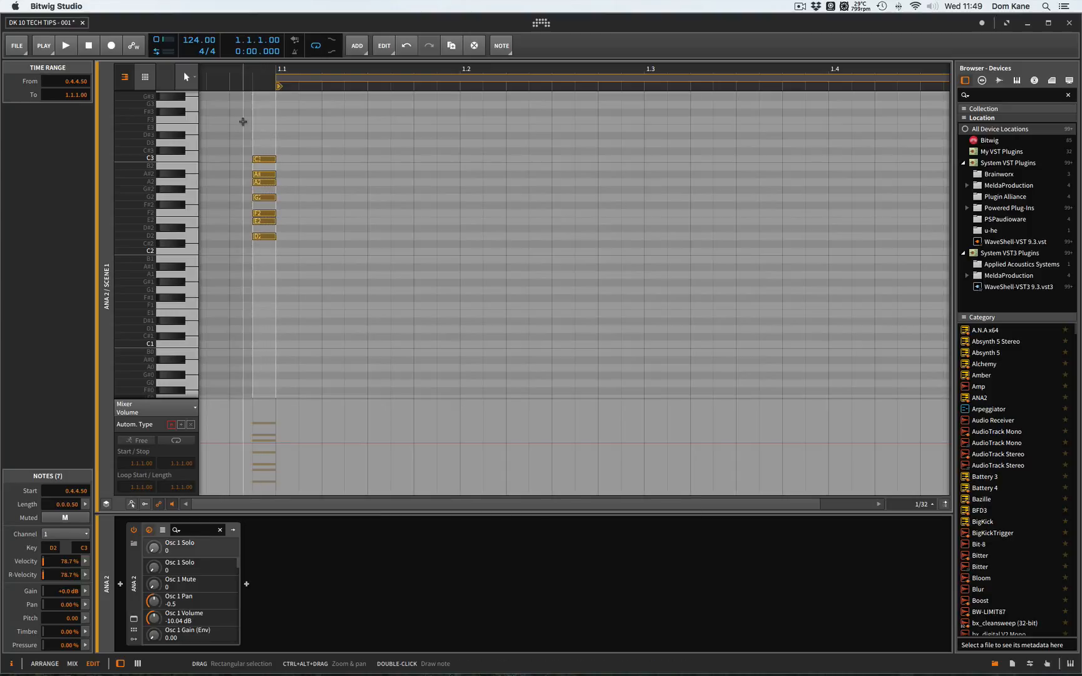
scroll(279, 249, up, 3)
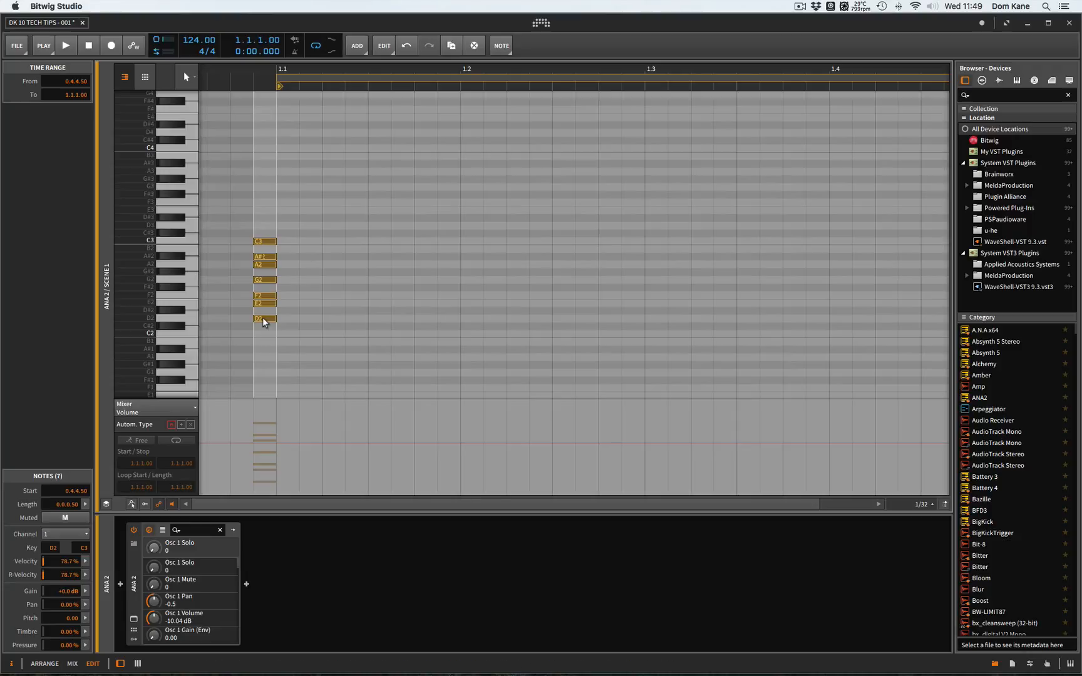
drag(262, 318, 263, 226)
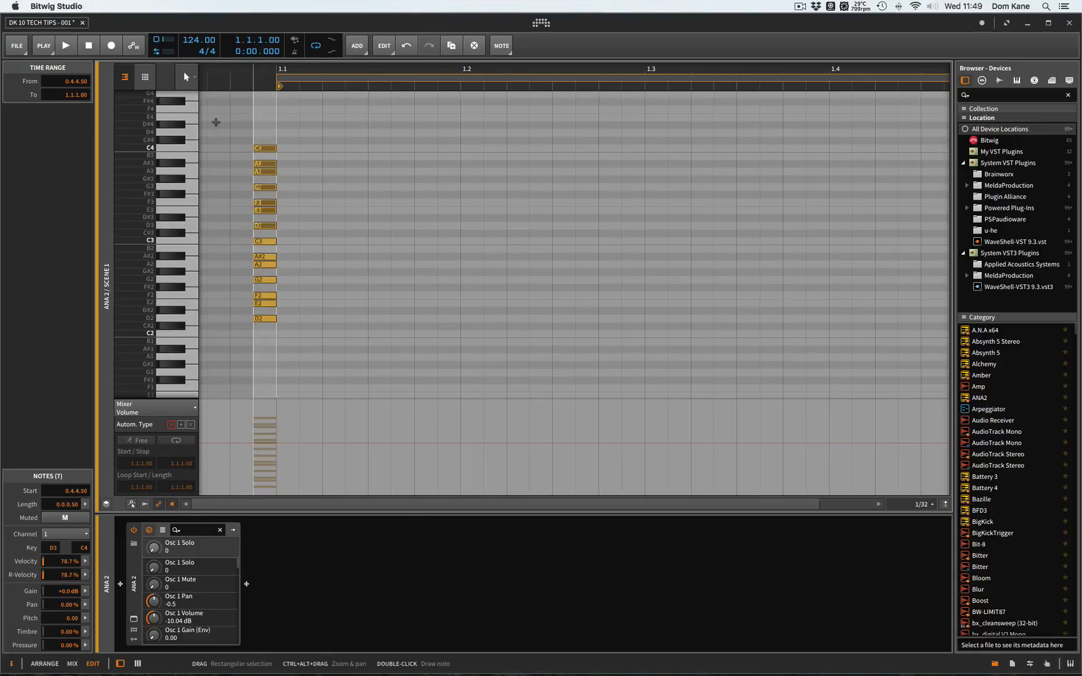
- Show the clip in the drum editor and shift all fourteen guide notes earlier to start at 0.4.4.00
click(145, 78)
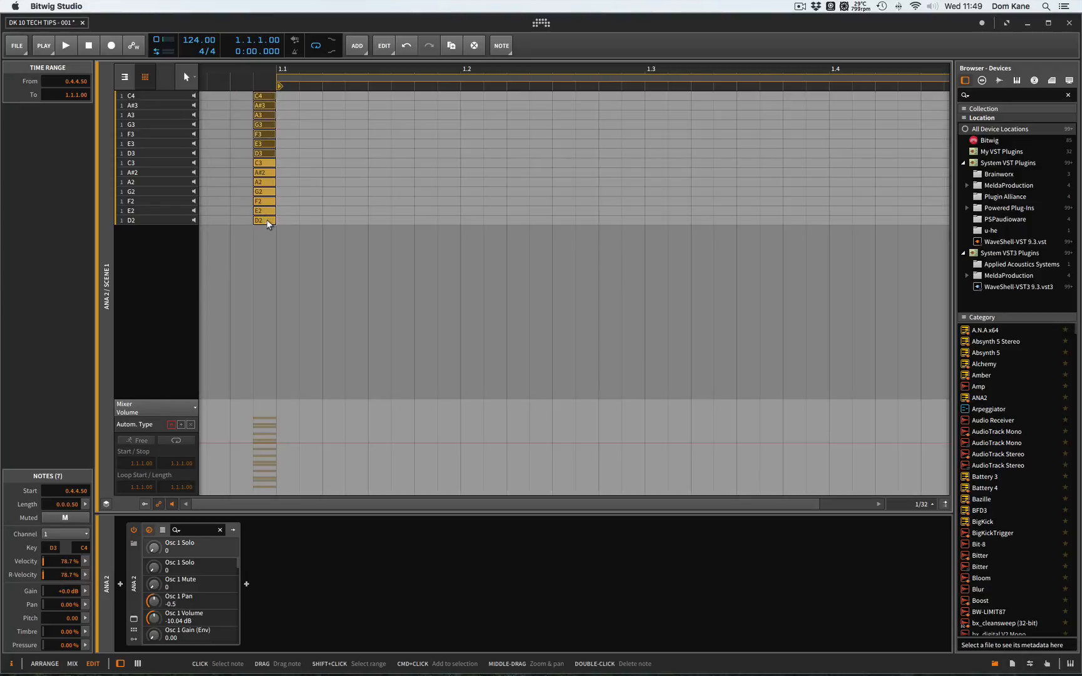
scroll(358, 192, right, 3)
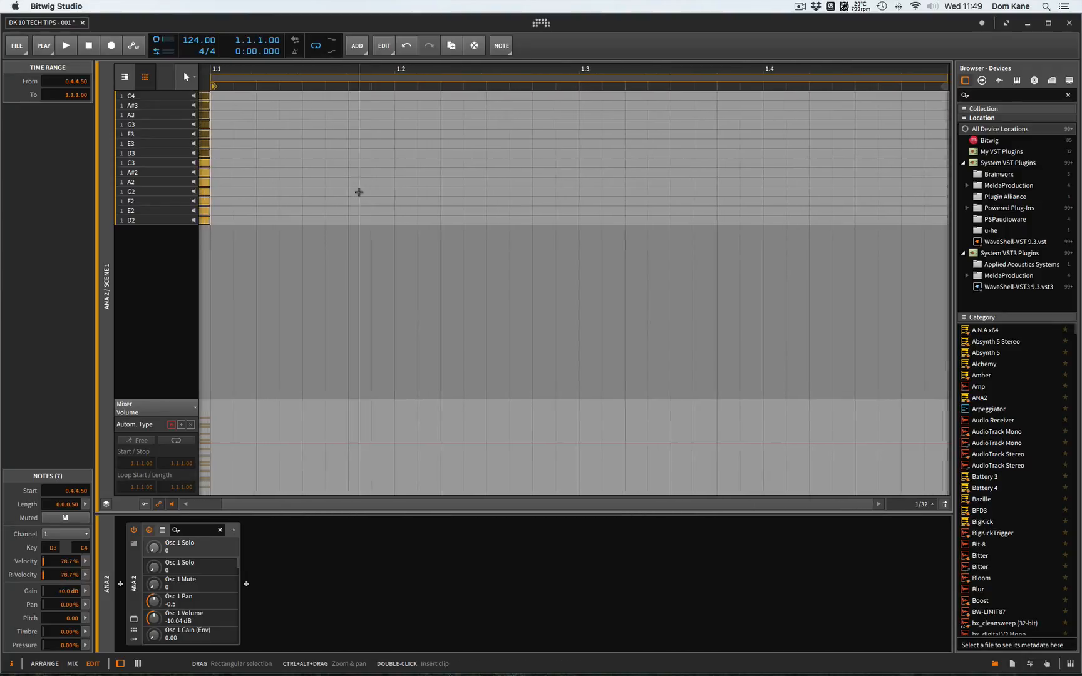
scroll(358, 192, left, 4)
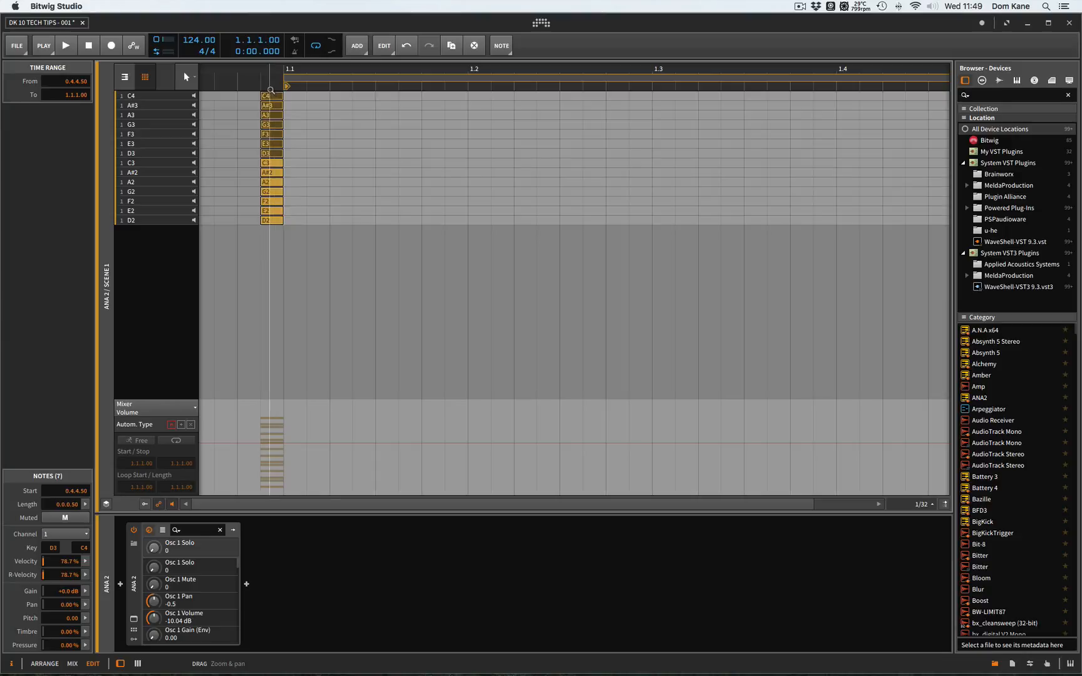
drag(246, 223, 265, 87)
key(Left)
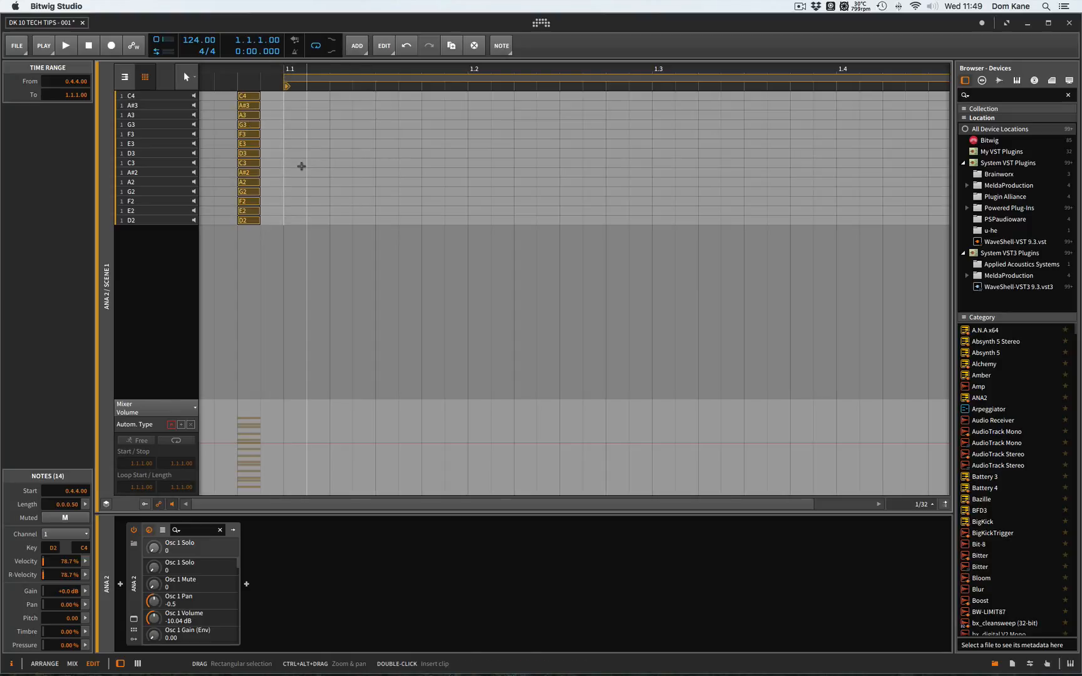
- Add a D2 note at 1.1.1.00 and lengthen it to one beat
double_click(297, 218)
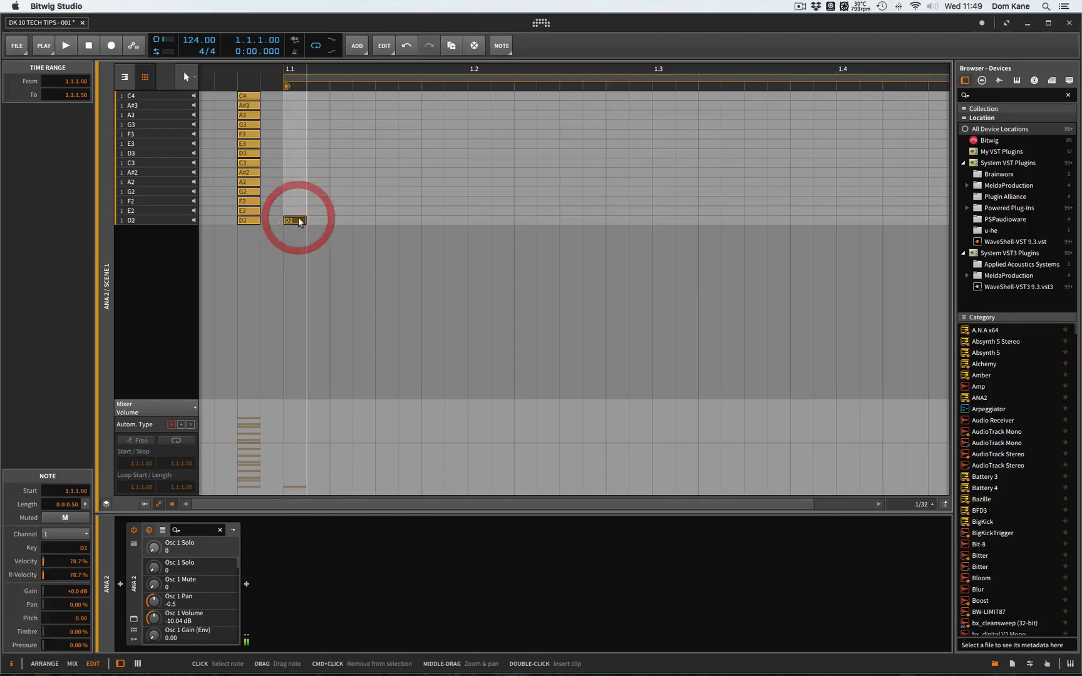
drag(305, 220, 465, 223)
click(398, 223)
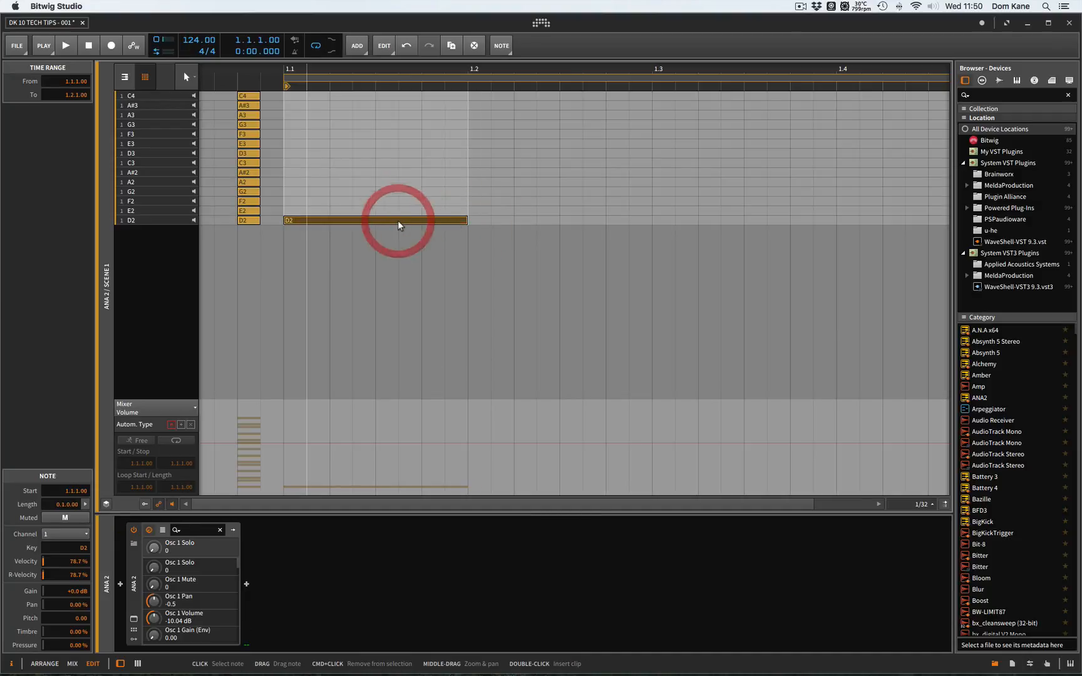
- Duplicate the one-beat D2 note onto beat 1.2 and raise the copy to A2
key(super+d)
key(Up)
key(Up)
key(Up)
key(Up)
- Continue the low line with one-beat duplicates, placing F2 on beat 1.3 and G2 on beat 1.4
key(super+d)
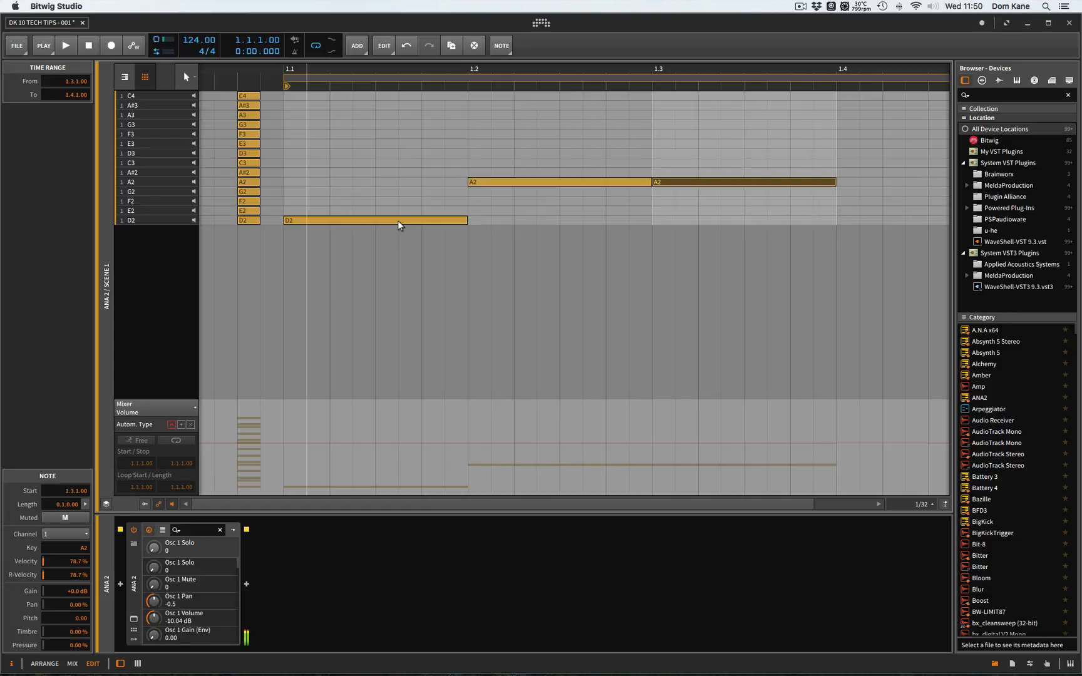
key(Down)
key(Down)
key(super+d)
key(Up)
key(Up)
key(Down)
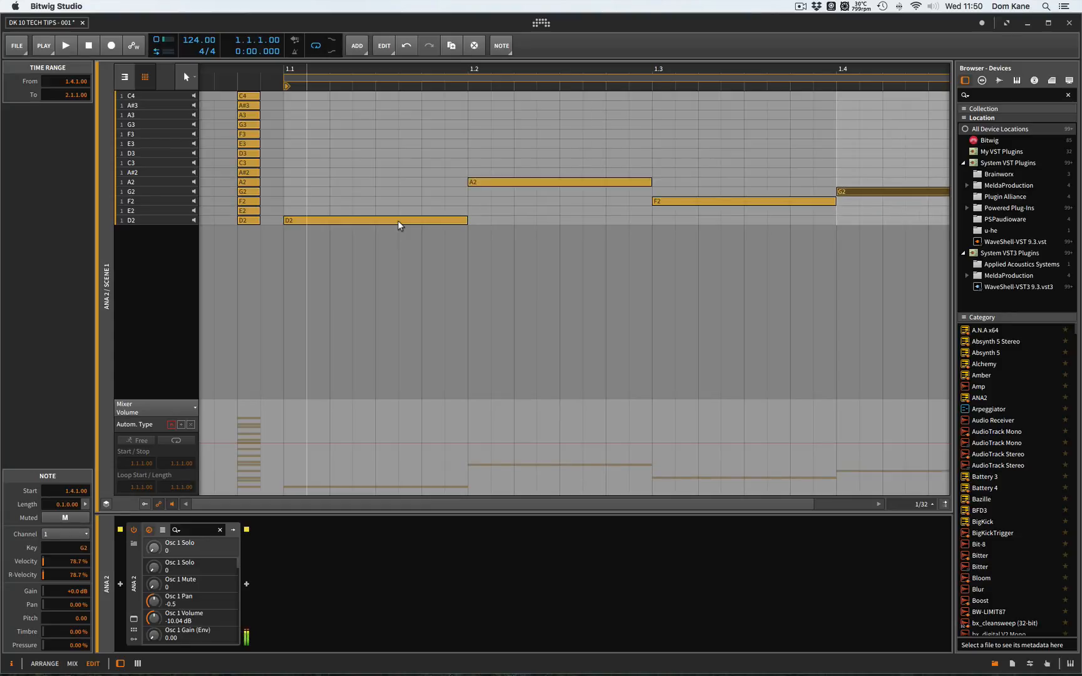
- Launch the Scene 1 clip on the ANA 2 track and play back the four-note low line in the note editor
scroll(397, 220, right, 3)
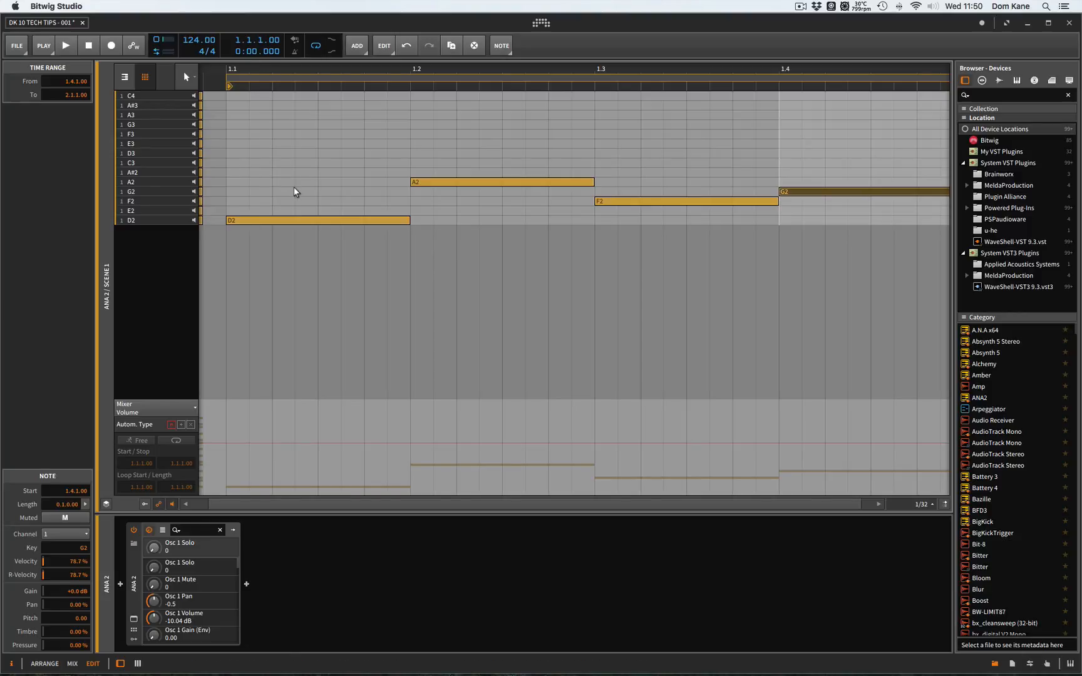
key(alt+2)
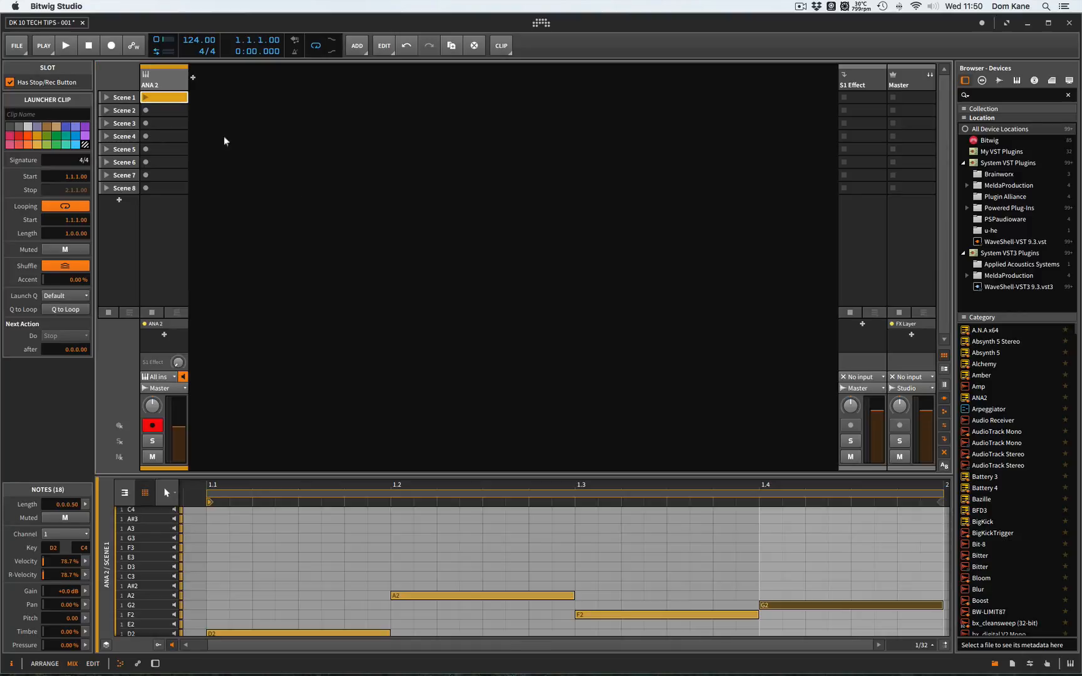
click(144, 98)
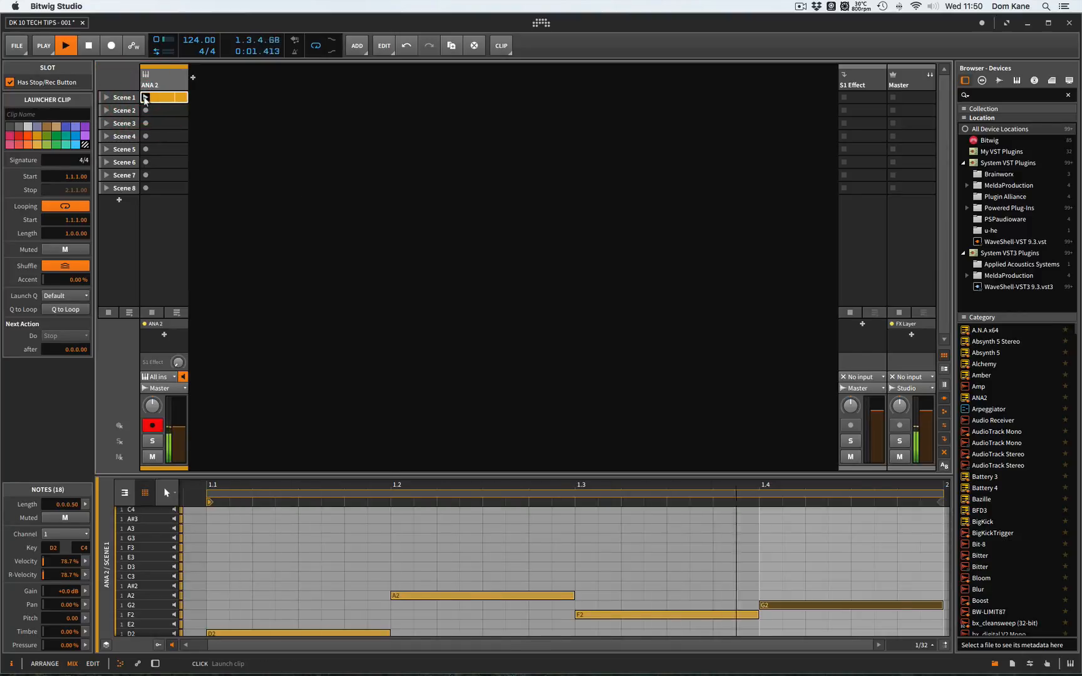
key(alt+3)
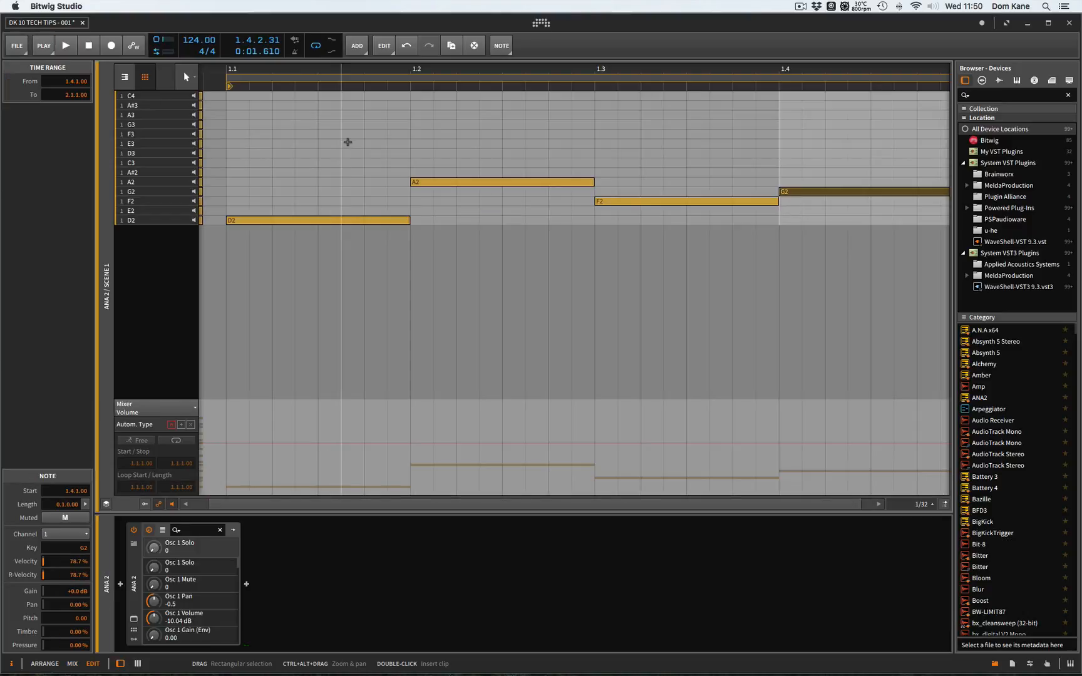
key(space)
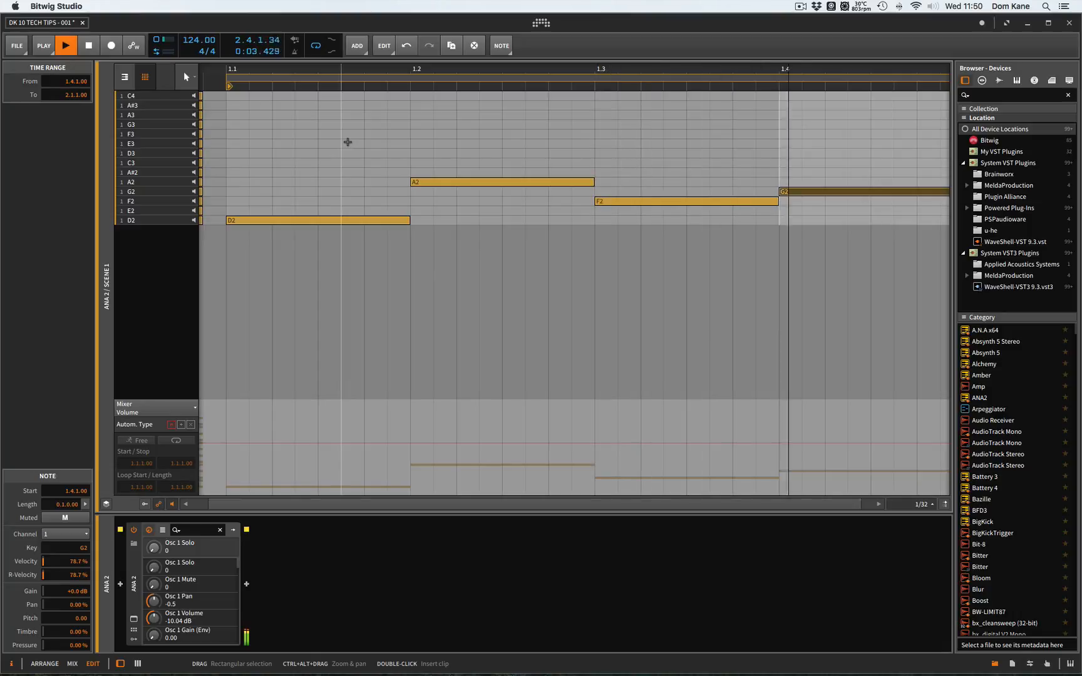
key(space)
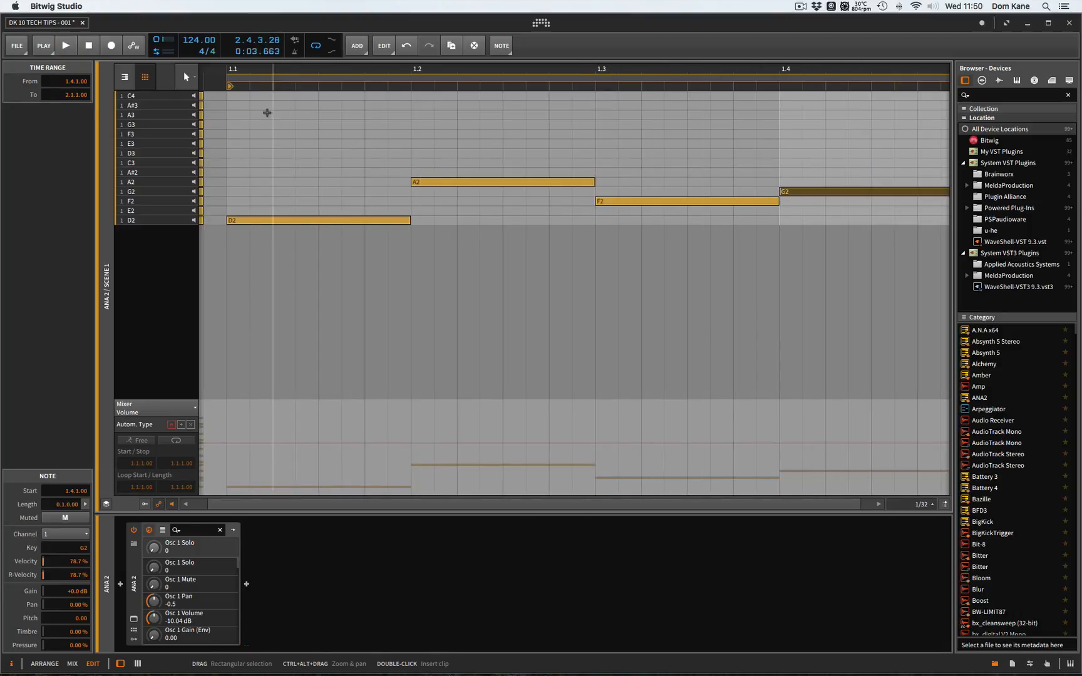
- Add a one-beat A3 note at 1.1.1.00 and duplicate it onto beat 1.2 as C3, playing the result
double_click(233, 113)
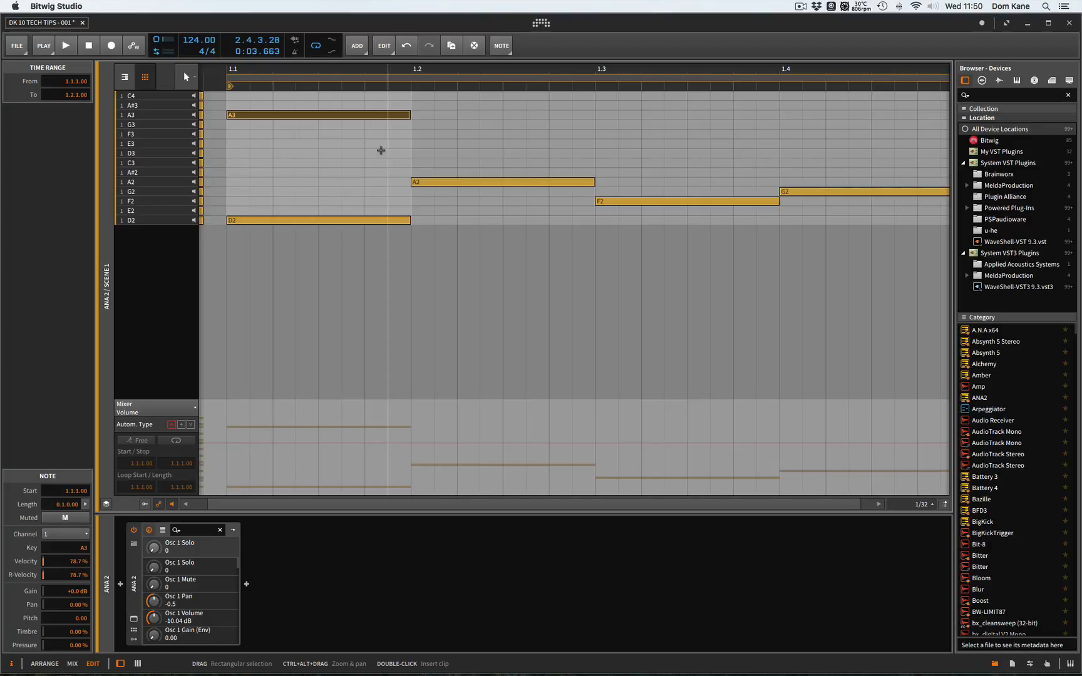
key(ctrl+d)
key(Down)
key(Down)
key(Down)
key(Down)
key(Down)
key(Down)
key(Down)
key(Down)
key(Down)
key(space)
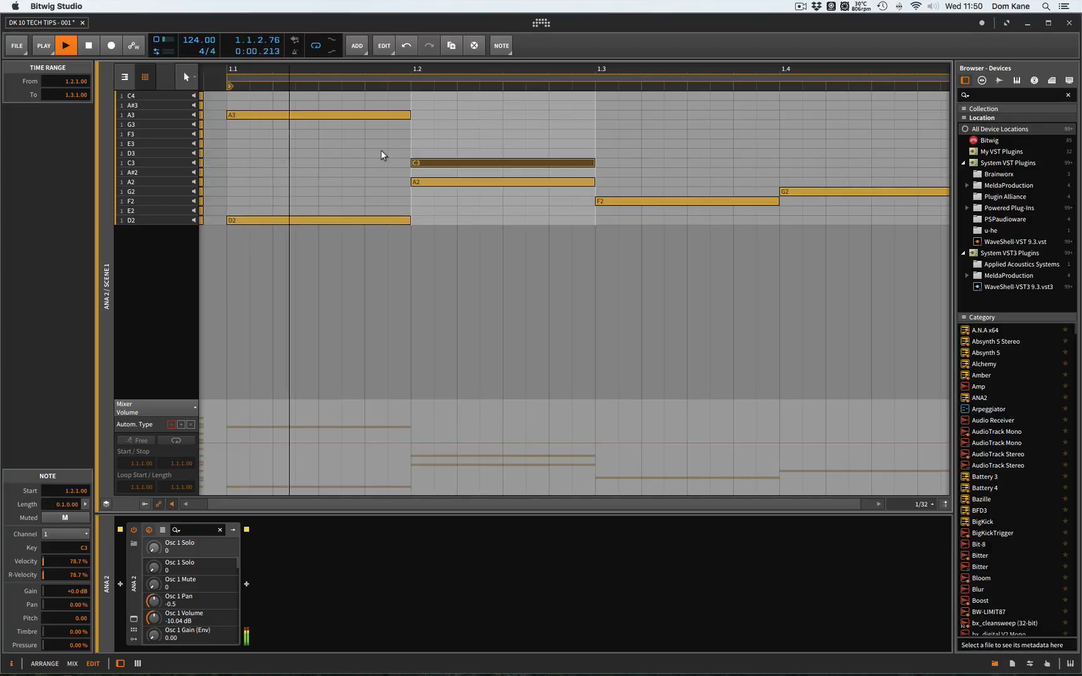
key(space)
- Duplicate the C3 note onto beat 1.3 and raise the copy to D3
key(ctrl+d)
key(Up)
key(Up)
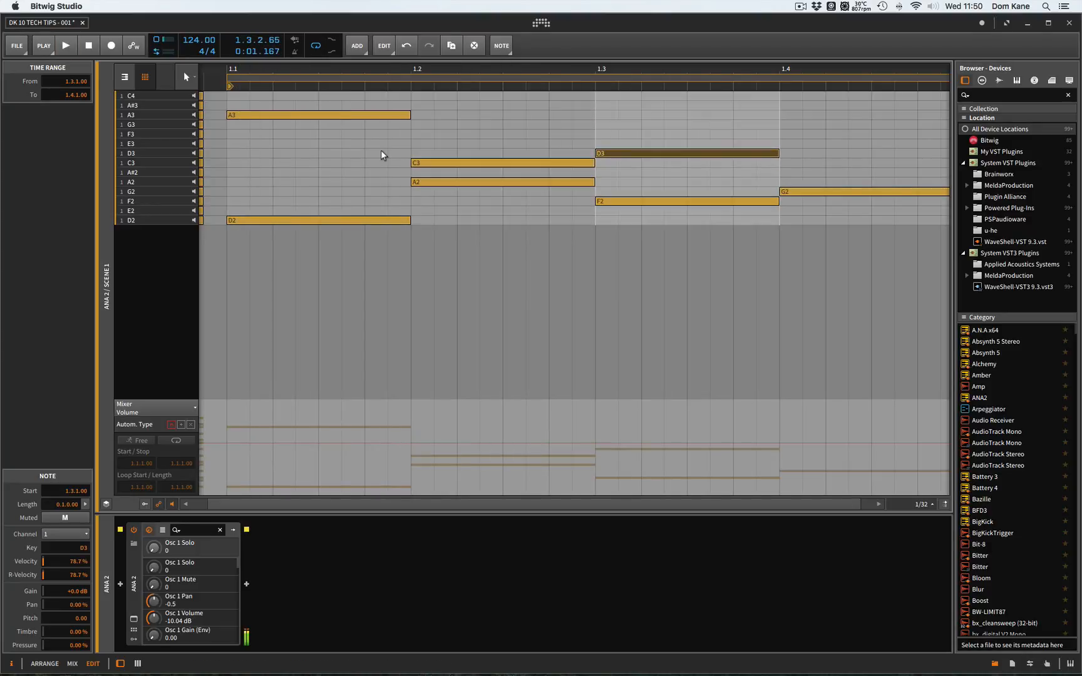
- Try raising the upper note on beat 1.3 to E3 and return it to D3
key(space)
- Duplicate the D3 note onto beat 1.4, raise the copy to E3, and listen to the looping clip
key(space)
key(Up)
key(Up)
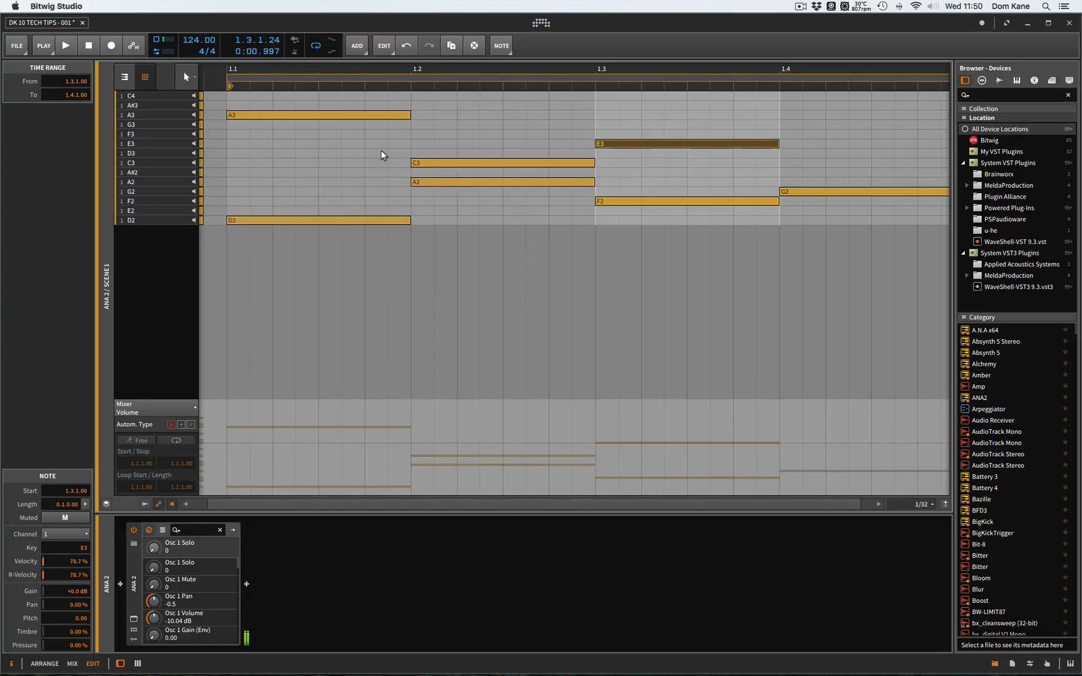
key(Down)
key(Down)
key(space)
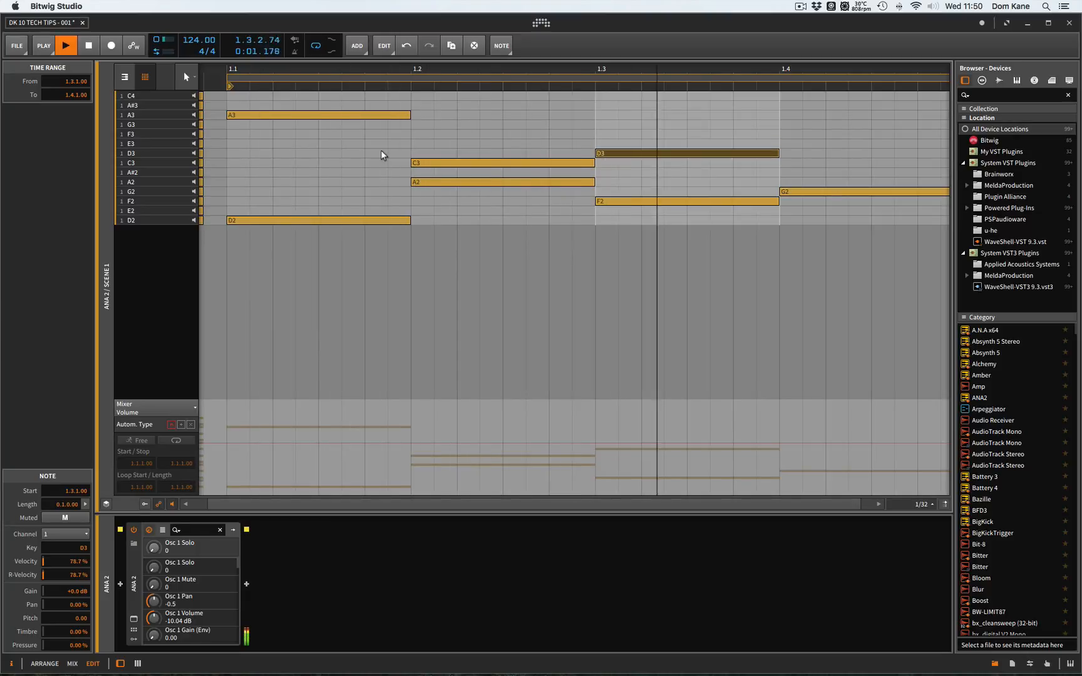
key(ctrl+d)
key(Up)
key(Up)
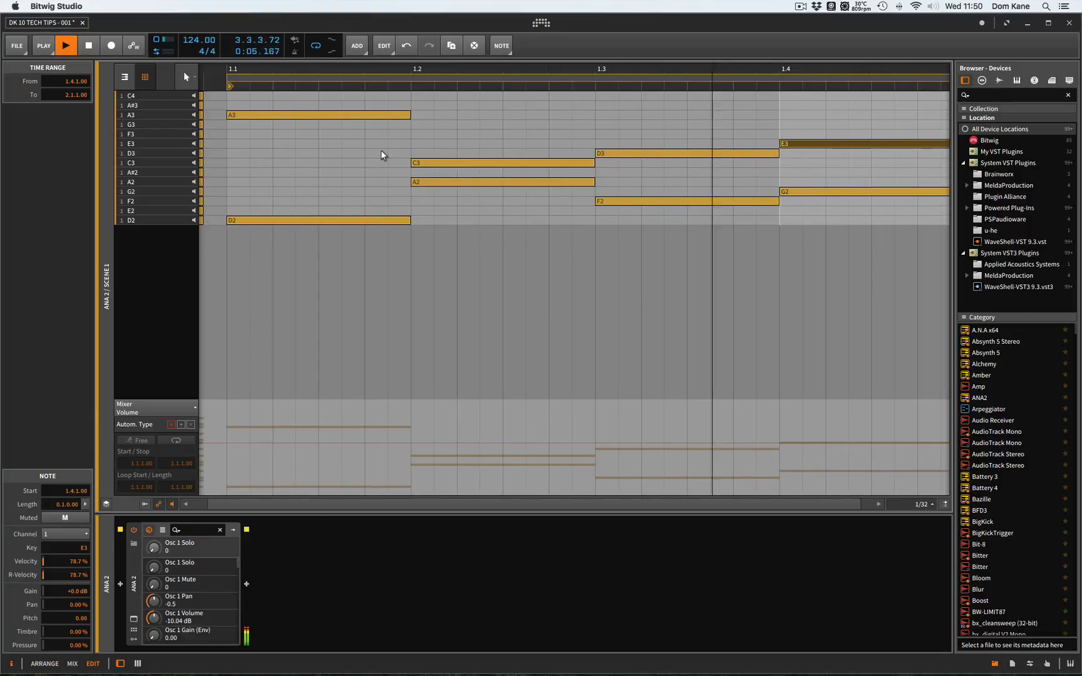
key(space)
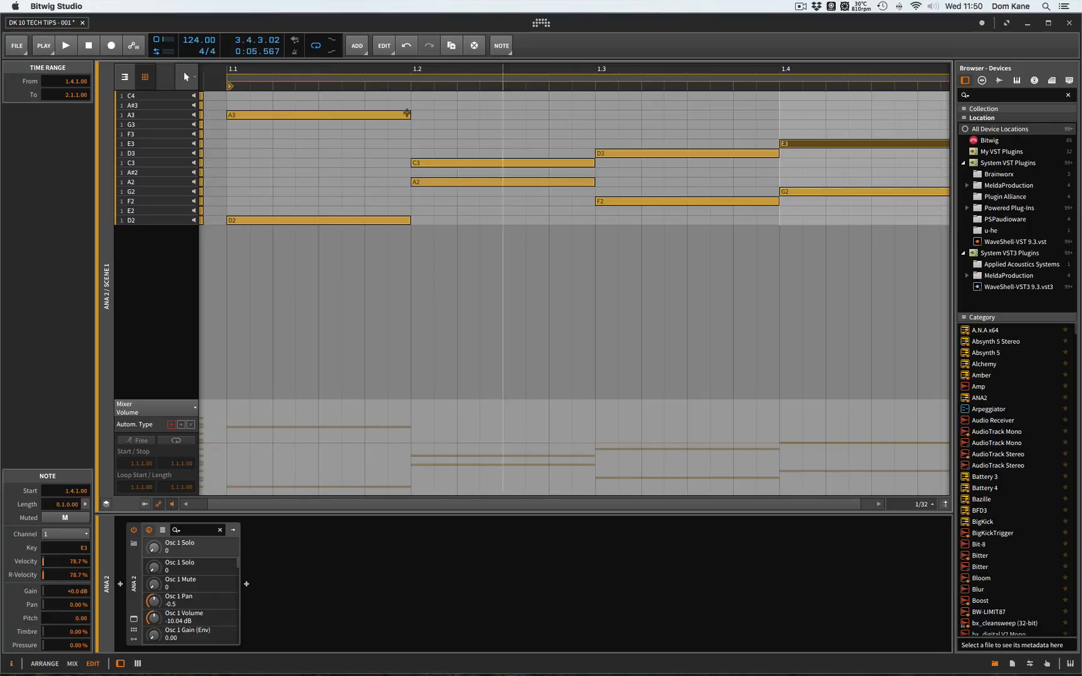
- Add one-beat melody notes: F3 between beats 1.1 and 1.2, G3 at 1.3.1.50, and A#3 at 1.3.2.50
double_click(350, 134)
double_click(640, 124)
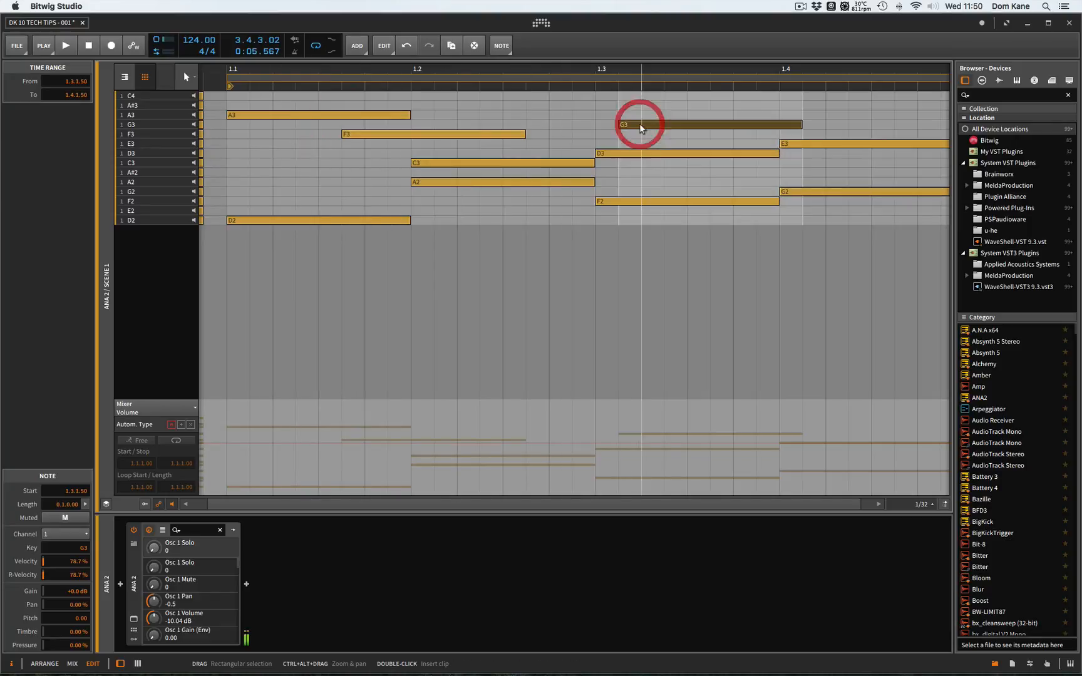
double_click(685, 104)
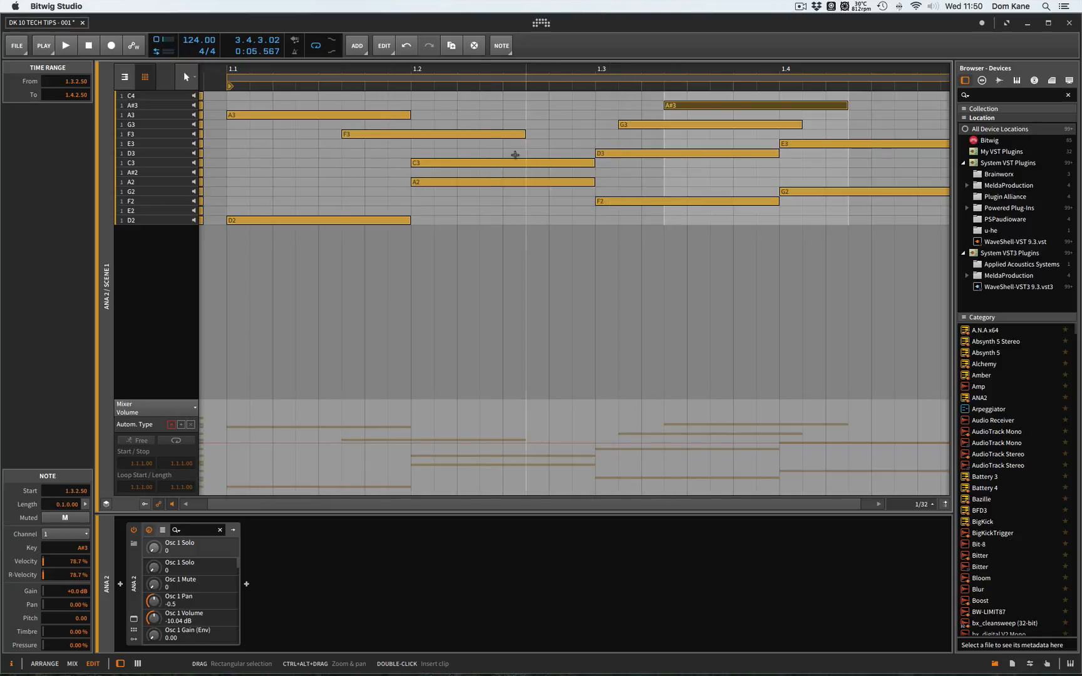
- Try raising the A2 note on beat 1.2 to A#2 and return it to A2
click(455, 179)
key(Up)
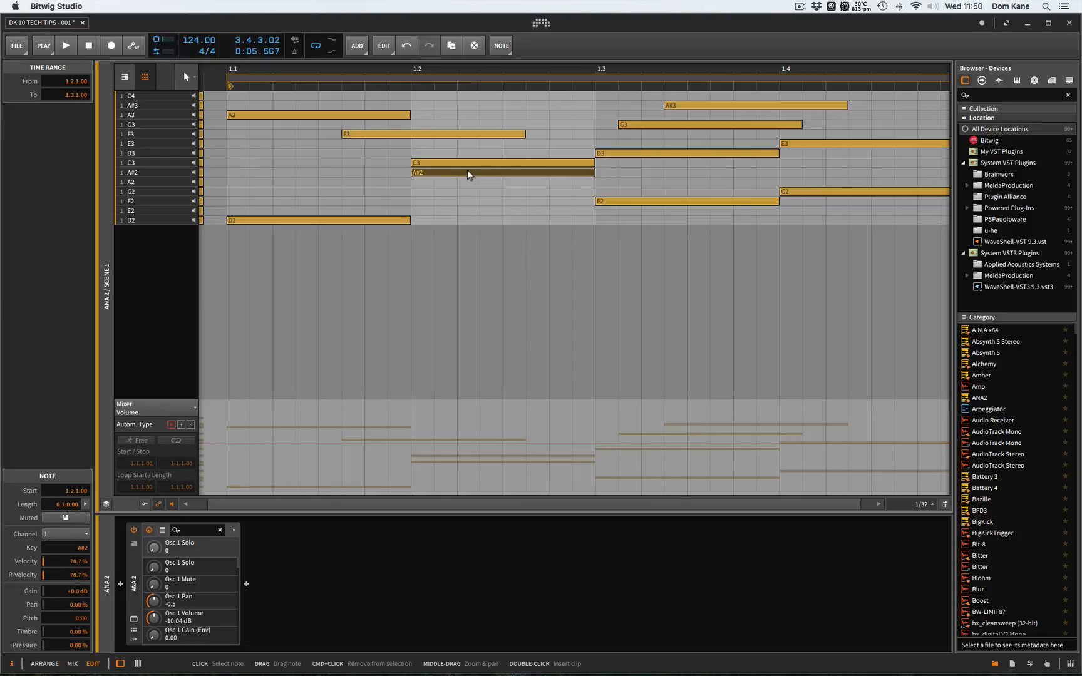
key(Down)
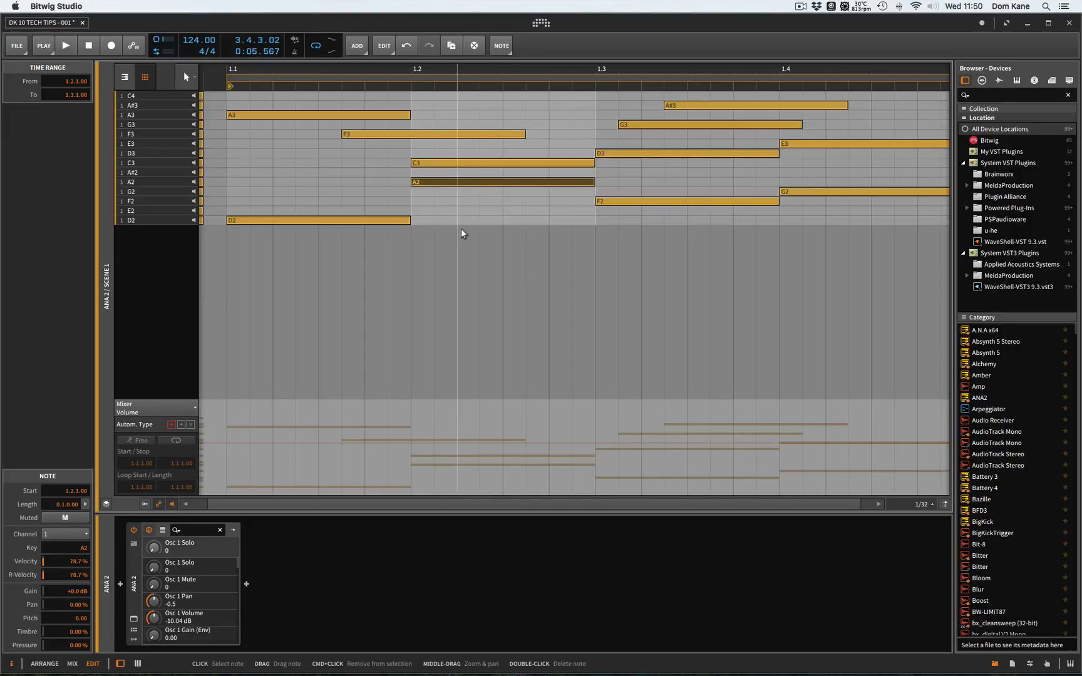
- Select the seven upper melody notes in bar 1, from C3 up to A#3
scroll(463, 231, right, 5)
key(super+minus)
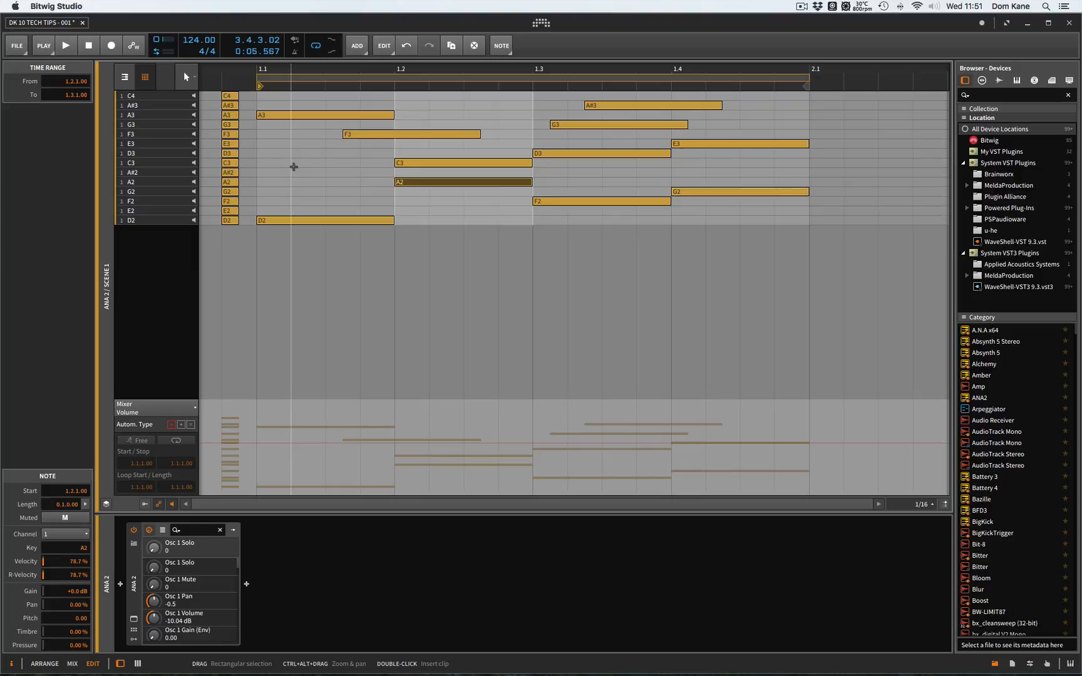
drag(294, 166, 842, 104)
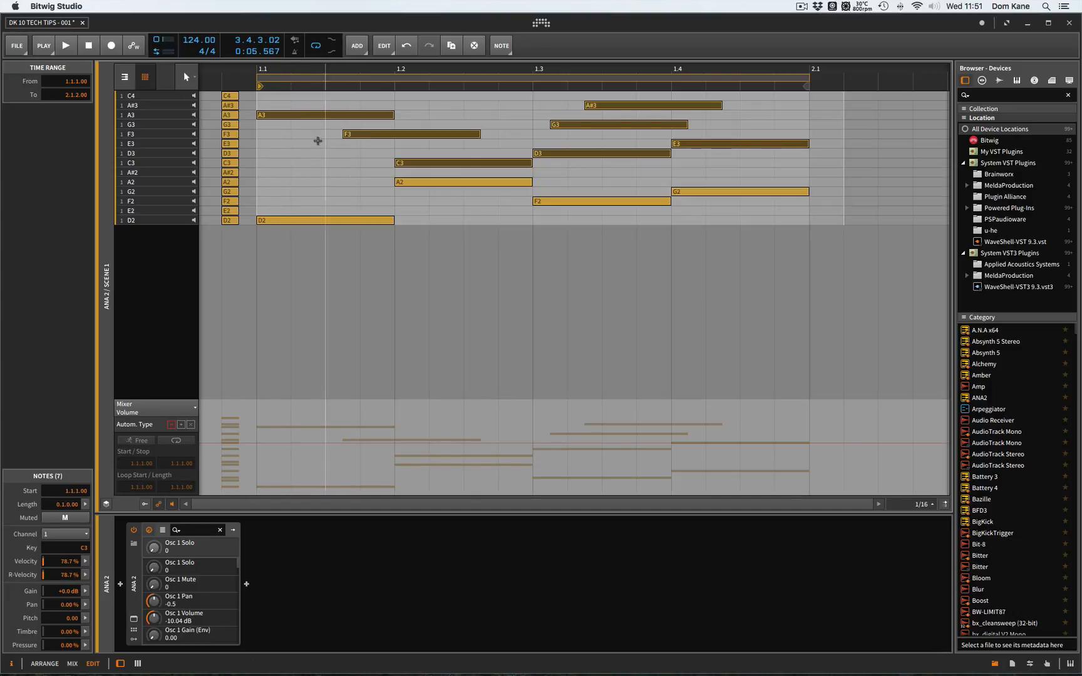
- Show the piano roll and transpose all notes, including the guide stack, down four semitones so the lowest is A#1
click(125, 75)
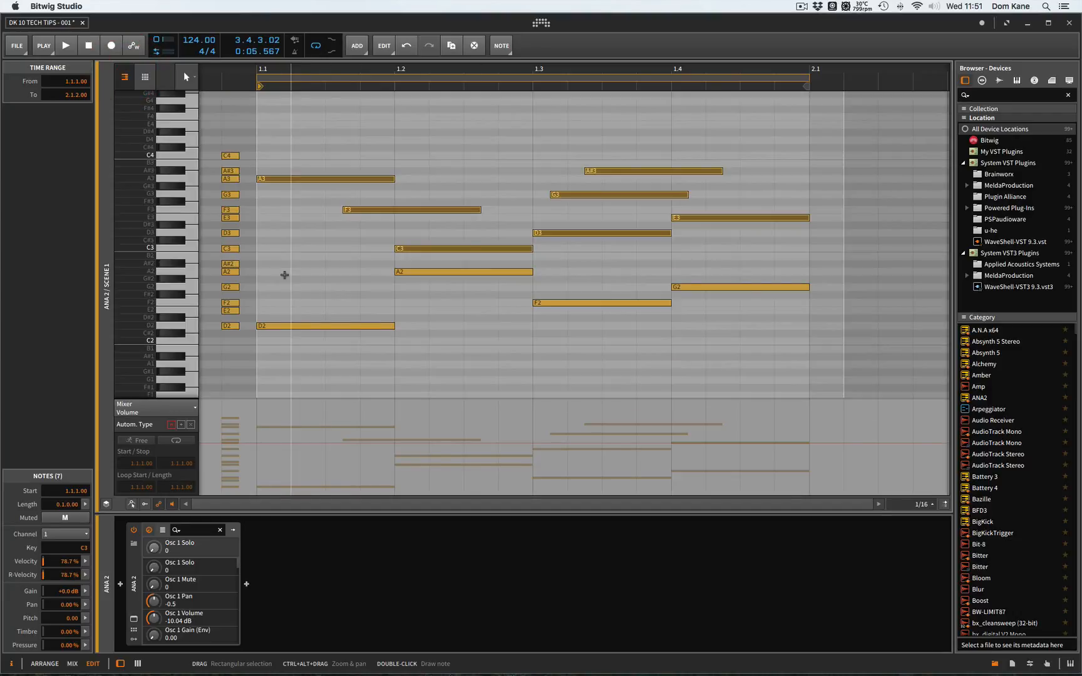
key(super+a)
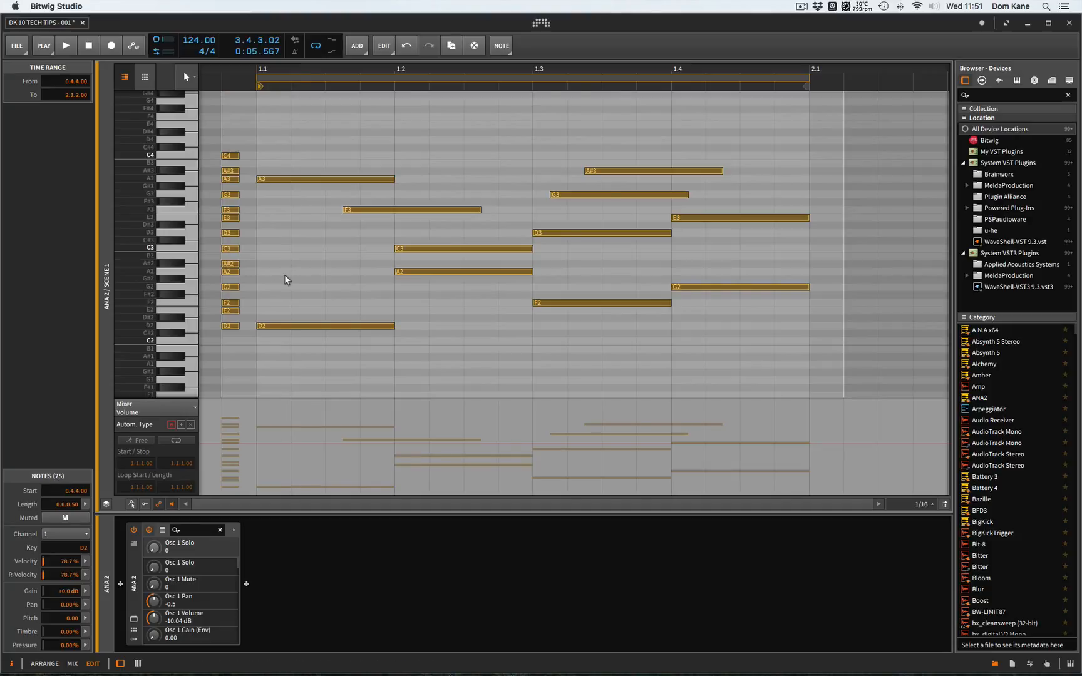
key(Down)
key(Down)
key(Down)
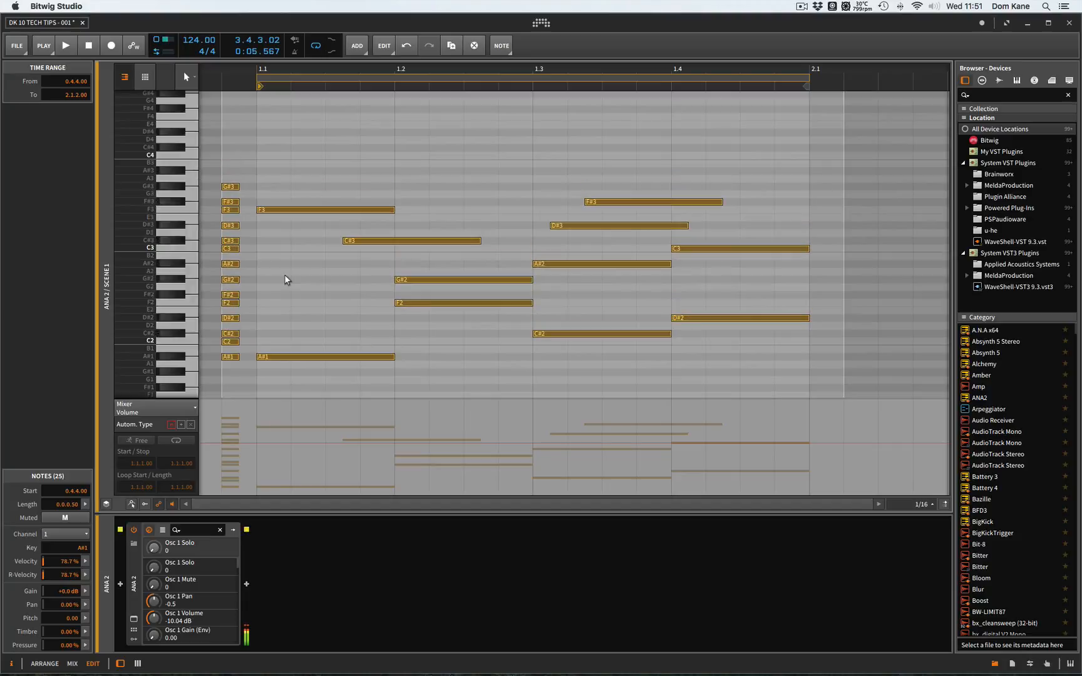